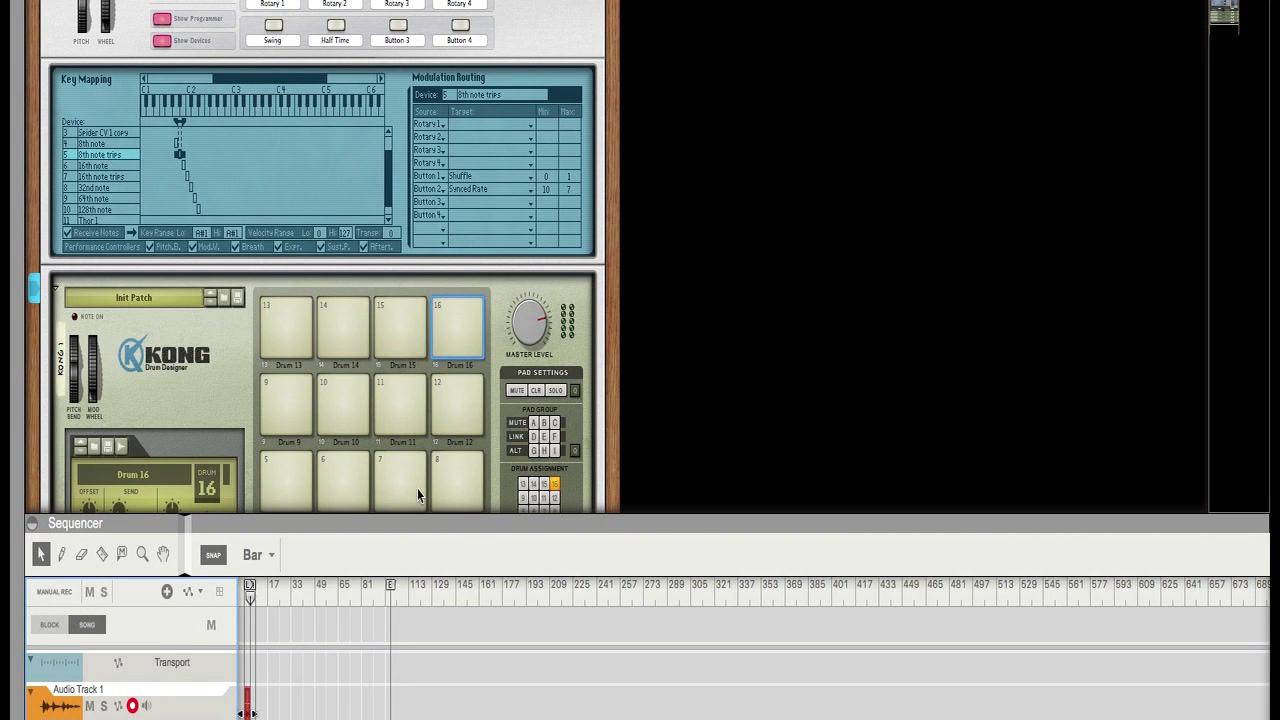
Enlarge the rack area and reset the Combinator's Kong to its init patch.
left_click_drag(500, 523, 520, 718)
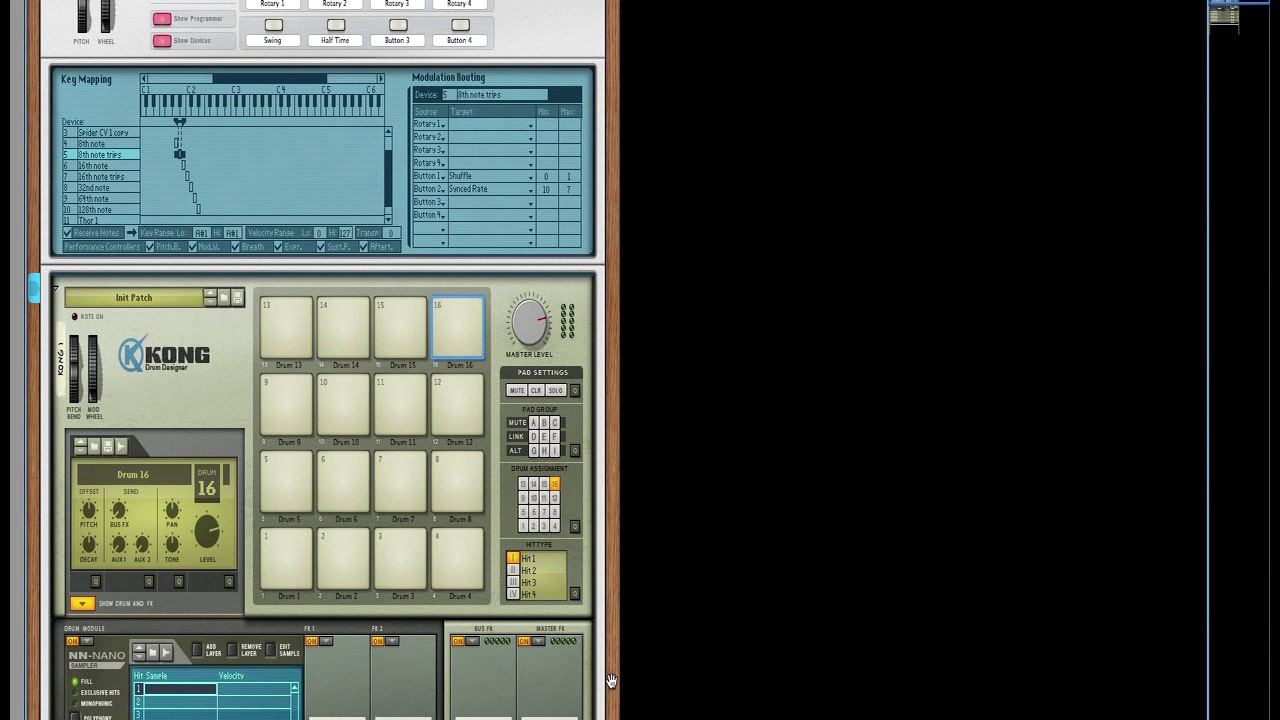
scroll(610, 680, "down", 5)
scroll(601, 522, "up", 2)
scroll(601, 522, "up", 4)
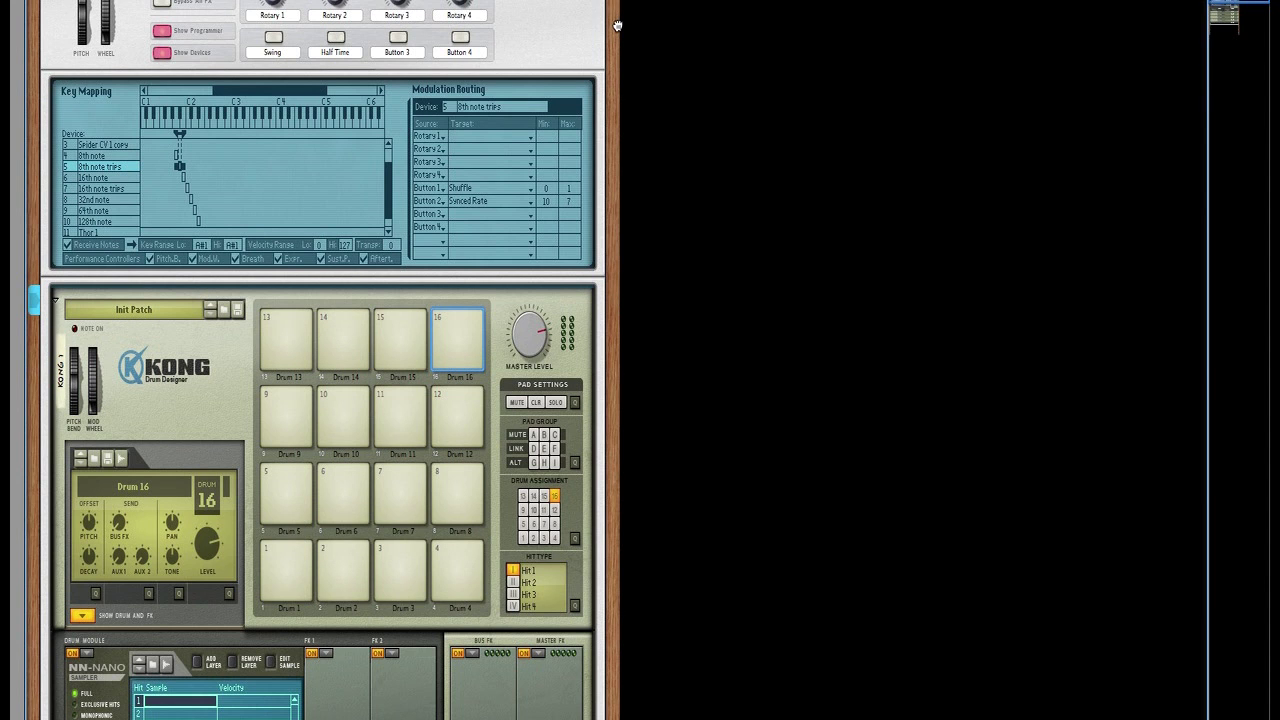
scroll(623, 43, "up", 4)
scroll(634, 177, "up", 2)
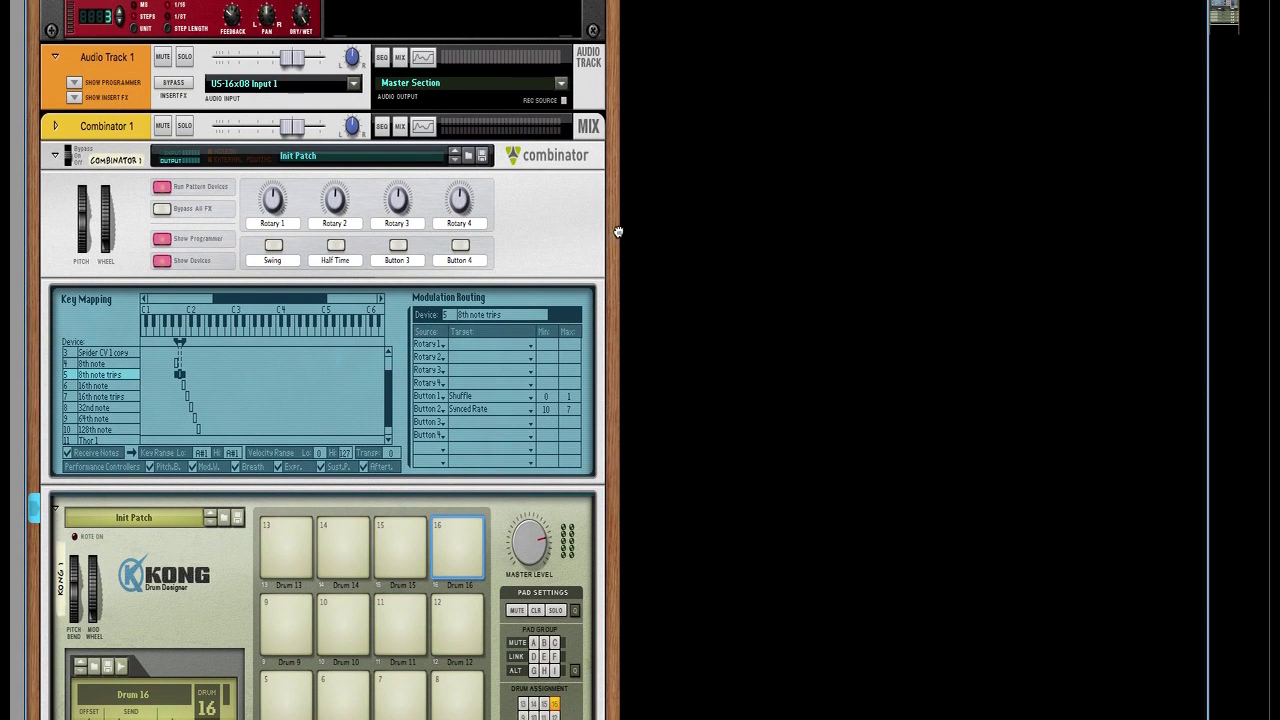
scroll(614, 222, "down", 4)
scroll(586, 77, "down", 1)
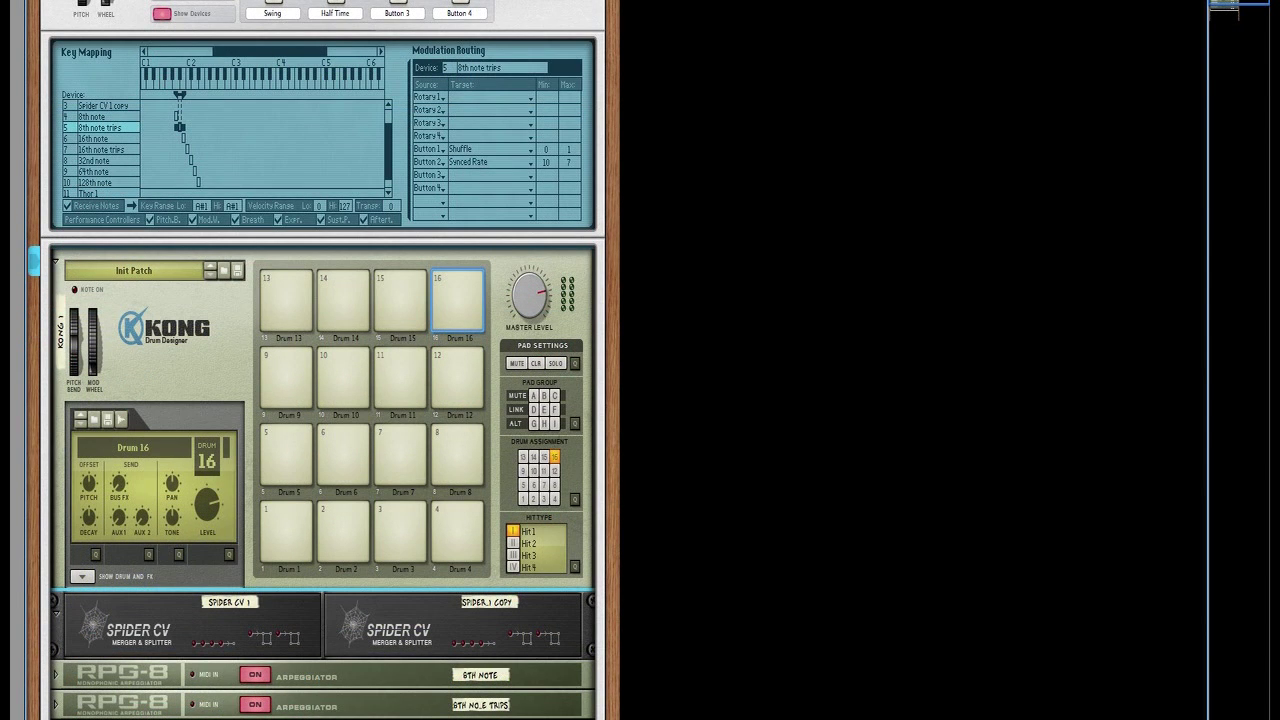
left_click(759, 703)
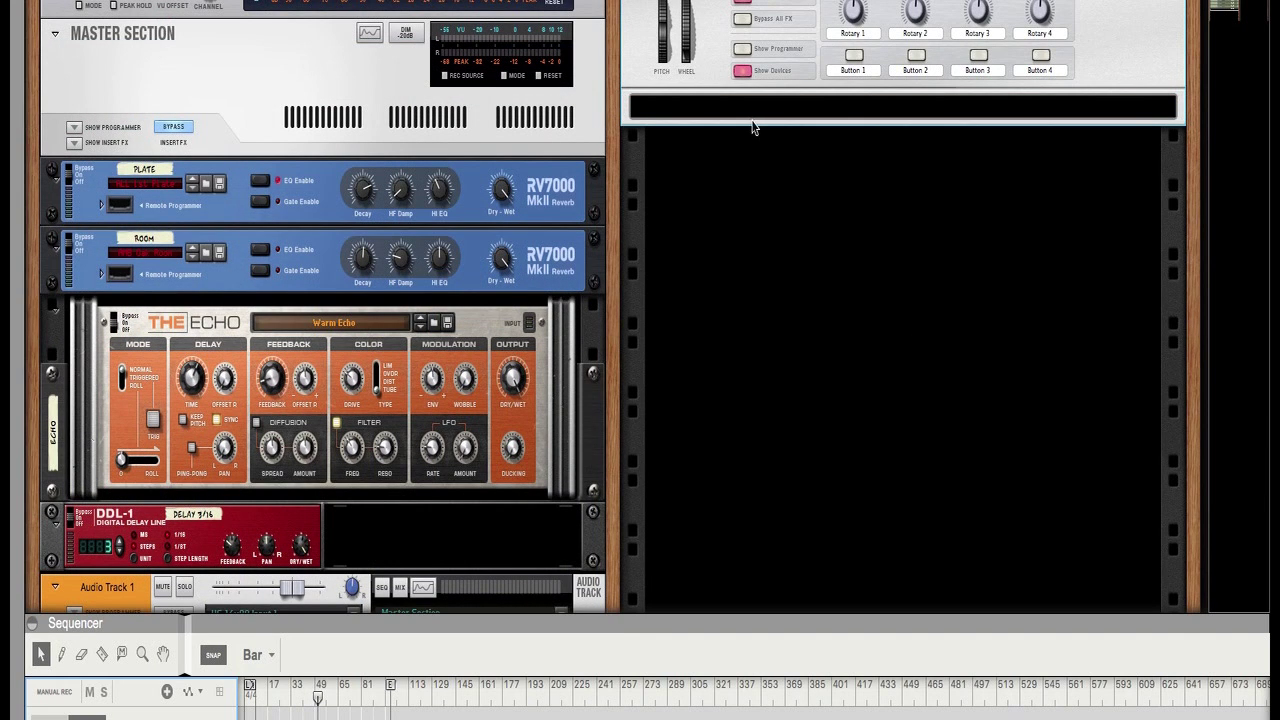
right_click(827, 104)
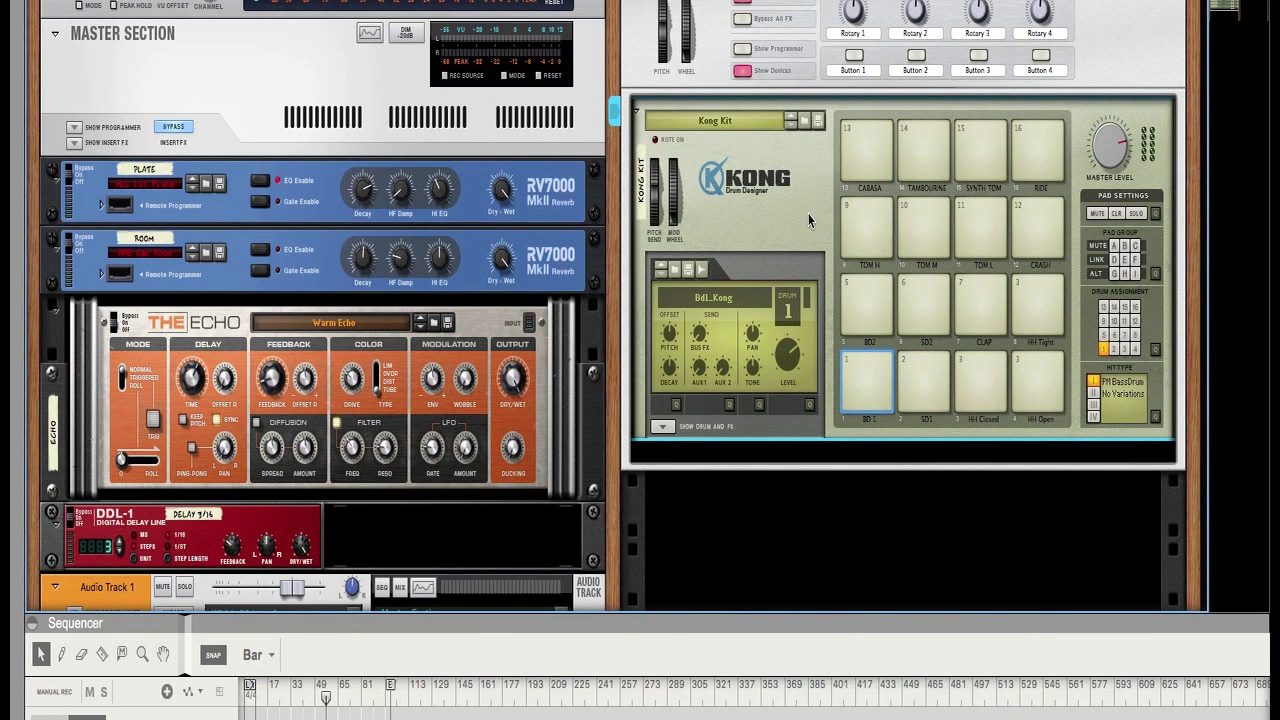
right_click(808, 213)
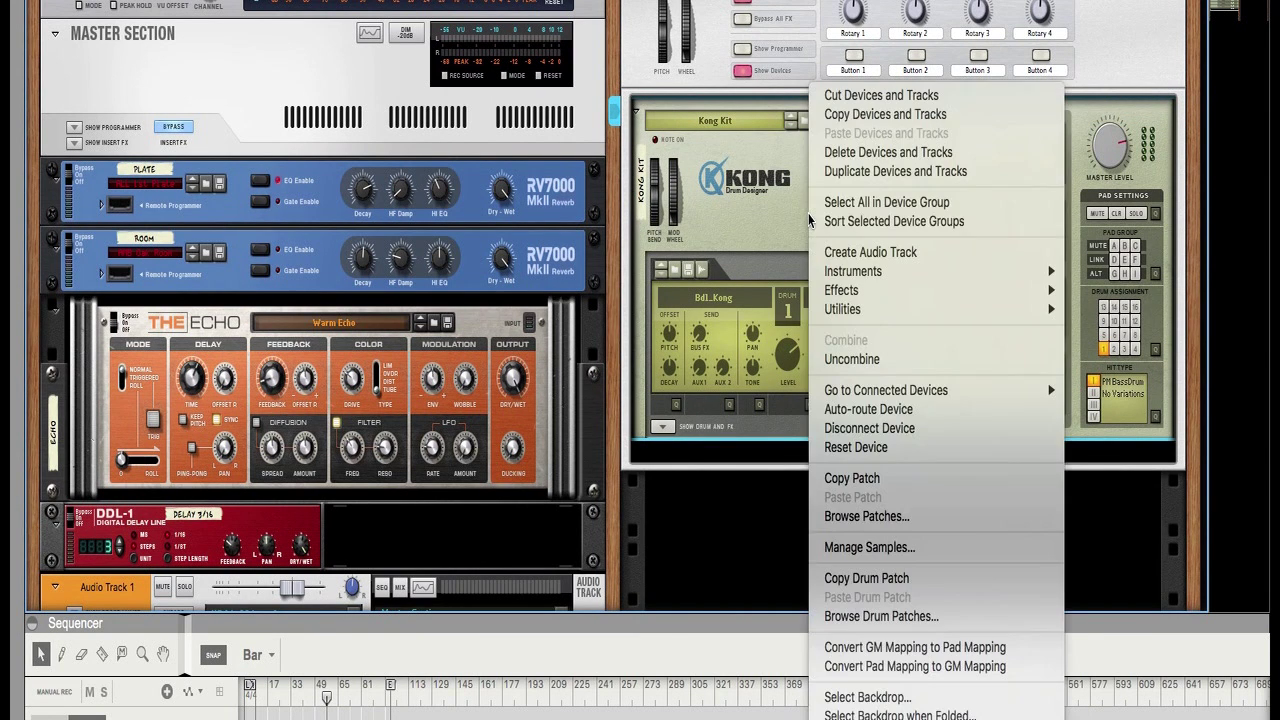
left_click(886, 448)
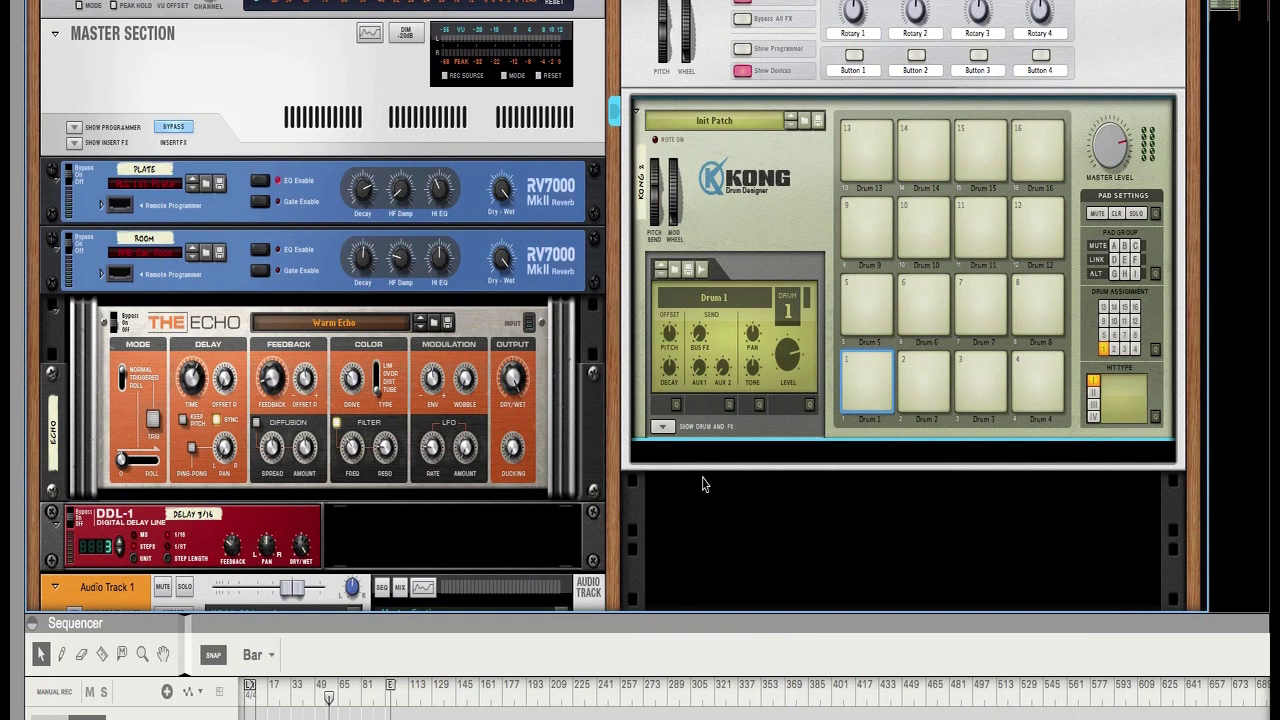
Add a Spider CV Merger & Splitter below Kong and duplicate it beside the original.
right_click(678, 461)
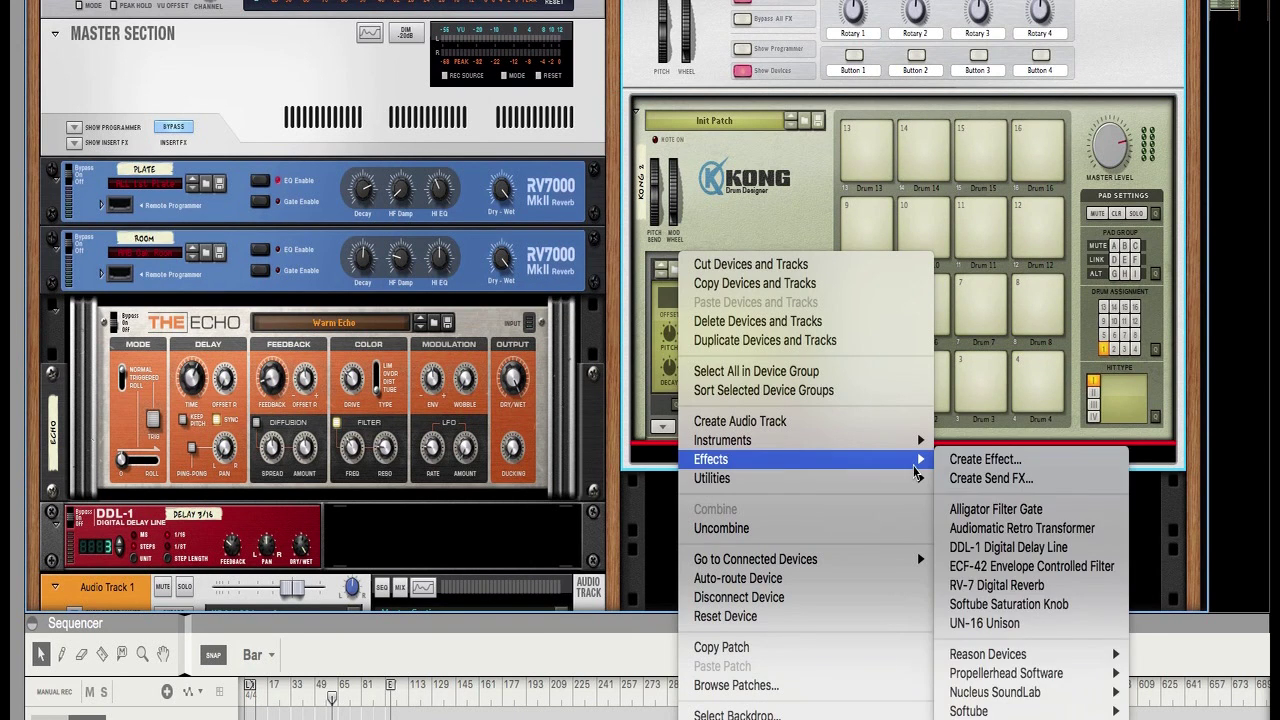
mouse_move(914, 478)
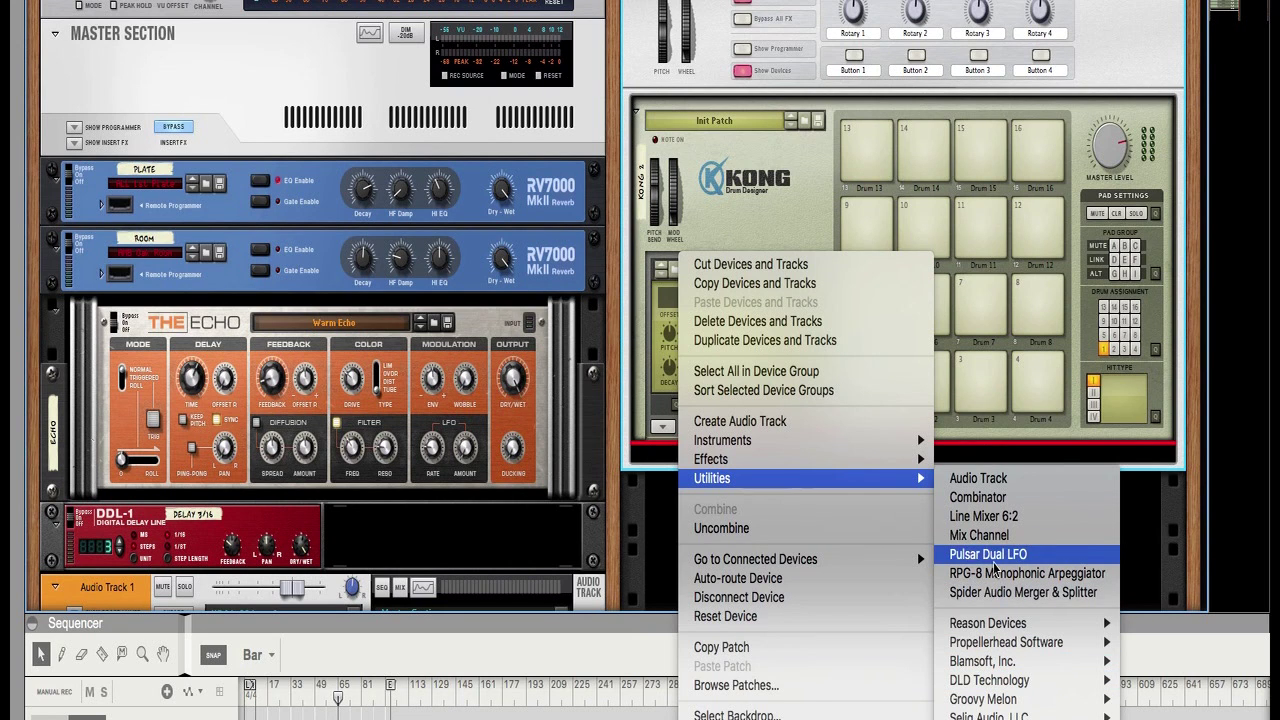
mouse_move(985, 623)
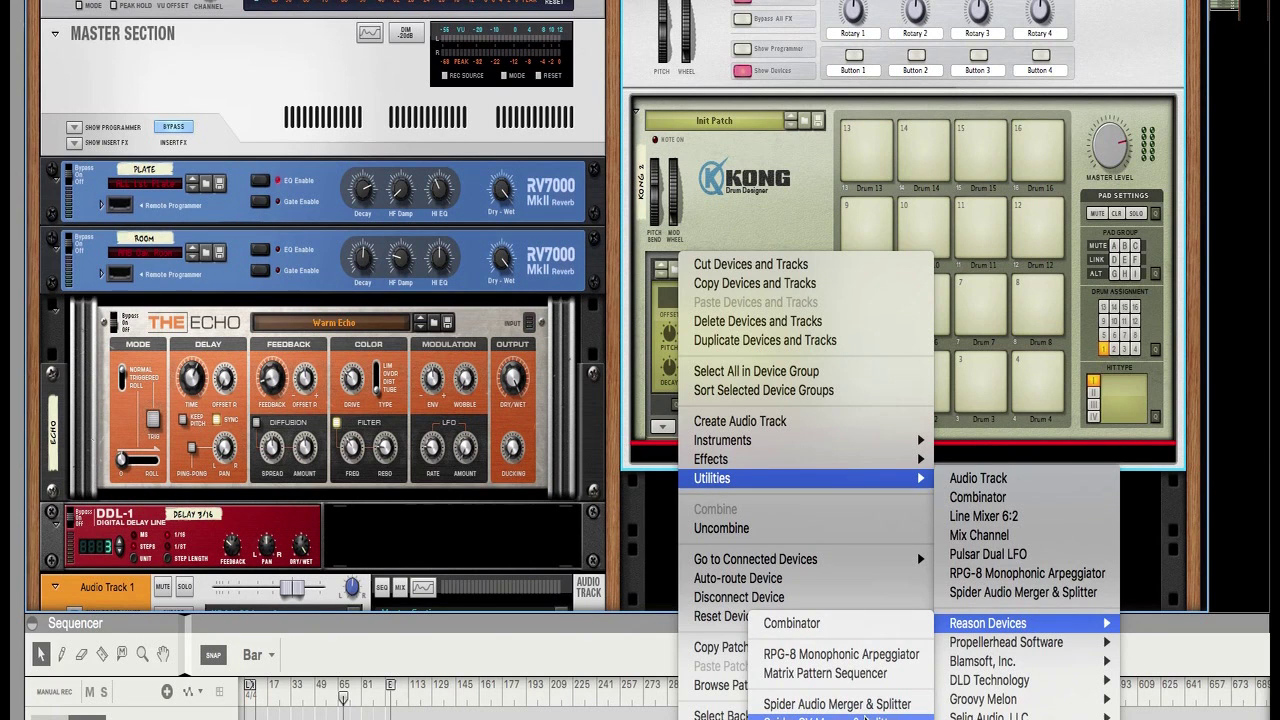
left_click(866, 717)
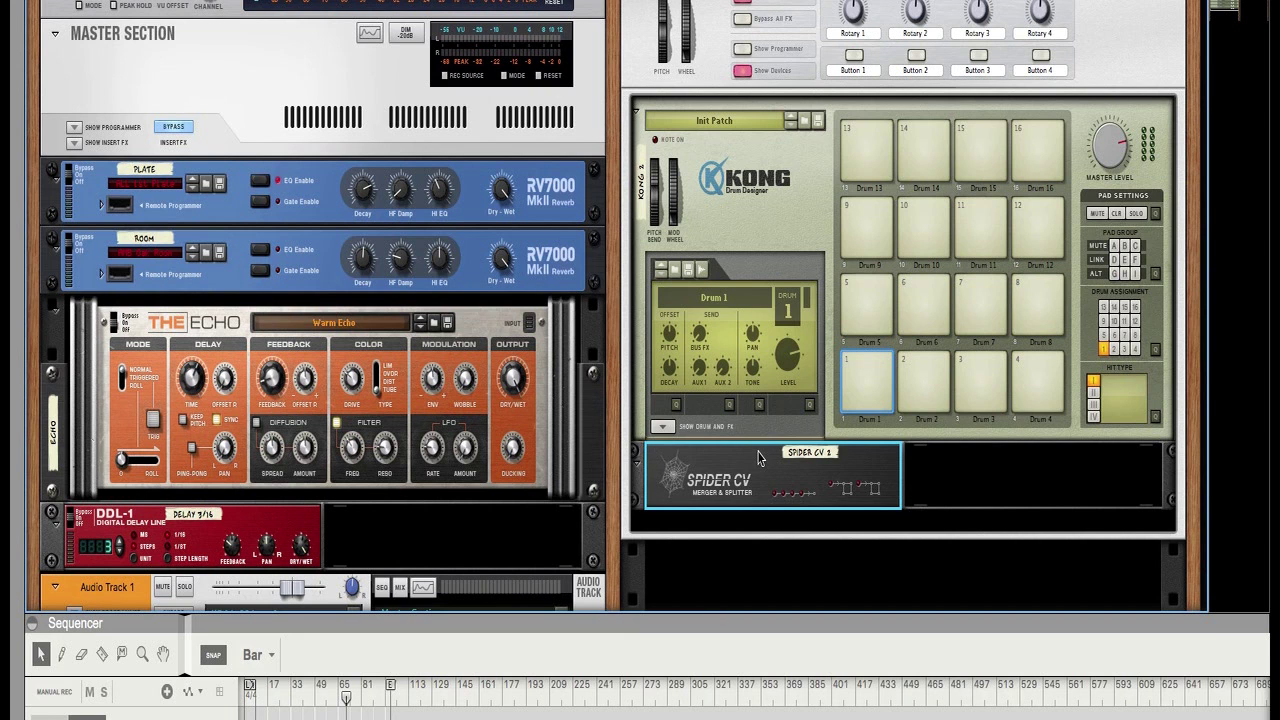
mouse_move(758, 457)
left_mouse_down()
mouse_move(780, 468)
mouse_move(1005, 445)
mouse_move(1022, 470)
left_mouse_up()
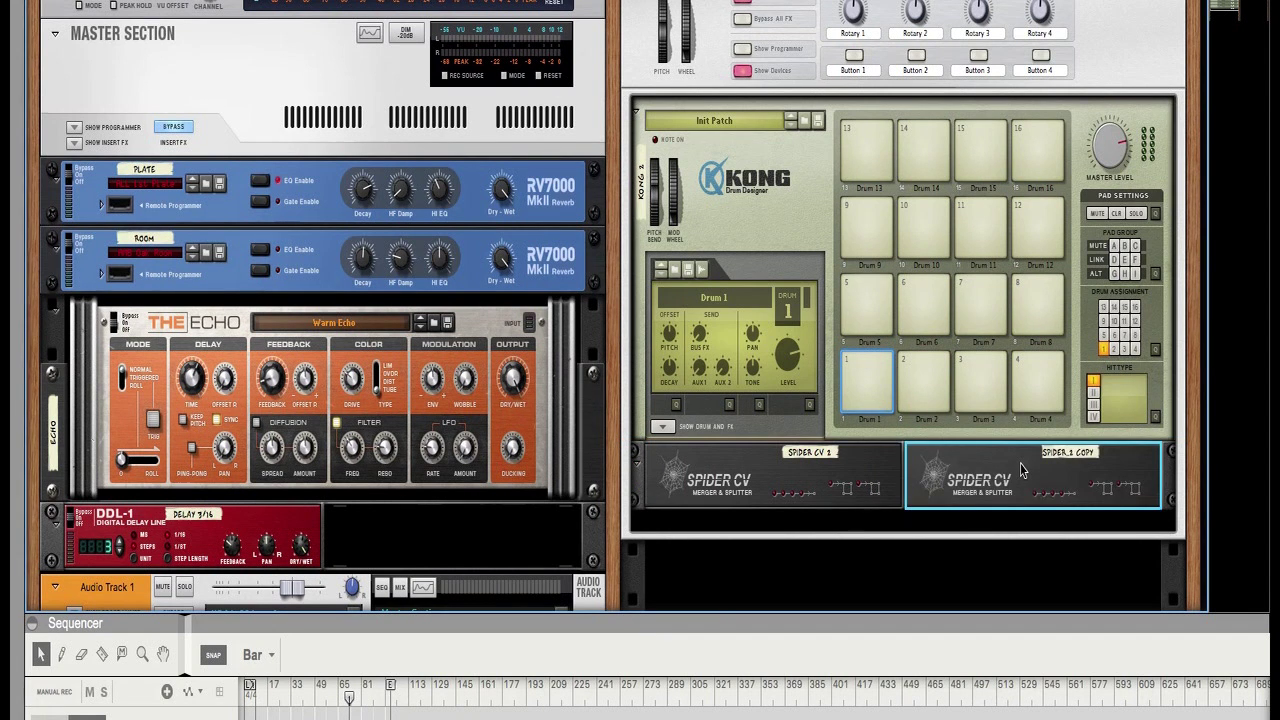
Flip the rack to the cable side and unplug the first Spider CV's cable.
key("Tab")
left_click(845, 481)
left_click_drag(840, 495, 799, 294)
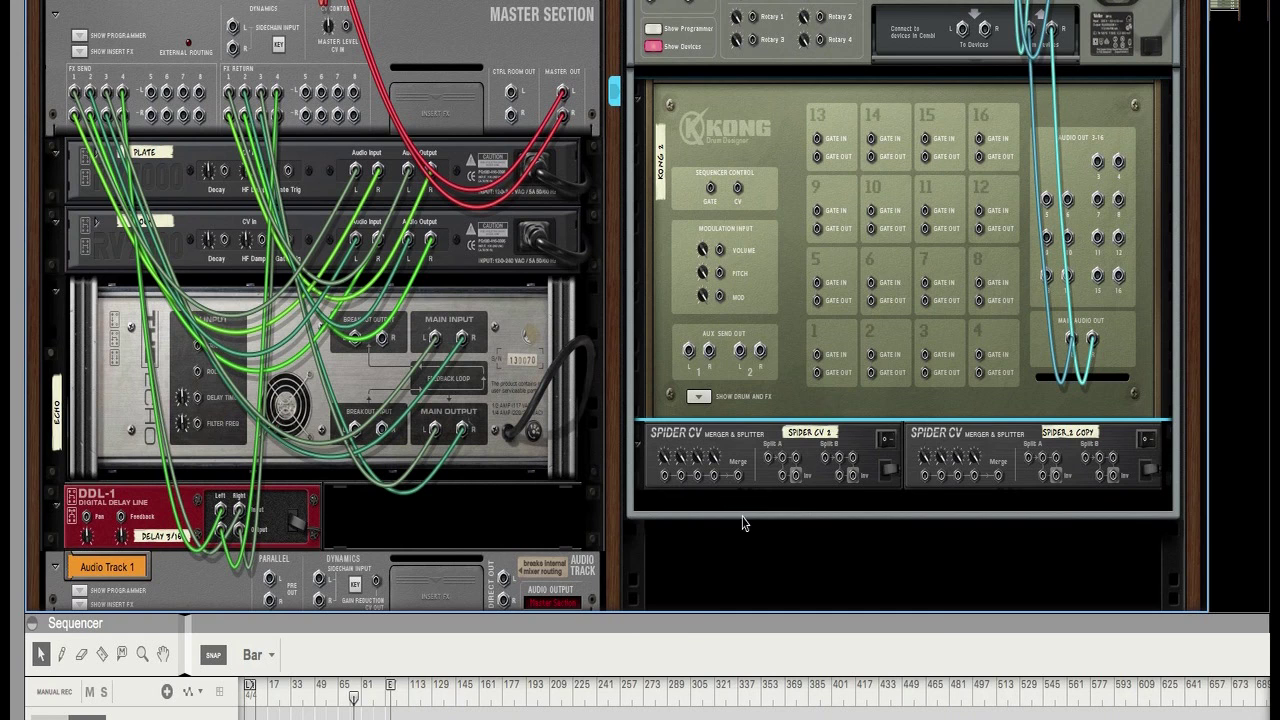
Add an RPG-8 arpeggiator below the Spider CVs, removing its Note CV cable.
right_click(688, 502)
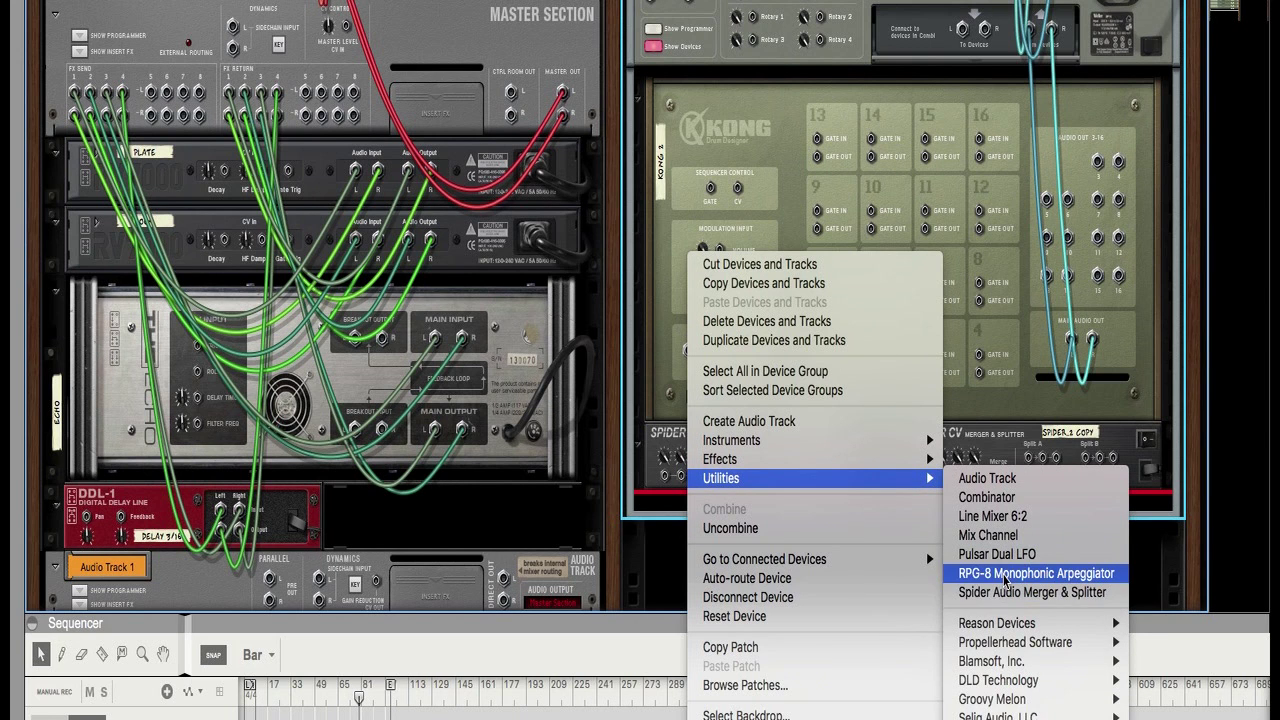
left_click(1006, 573)
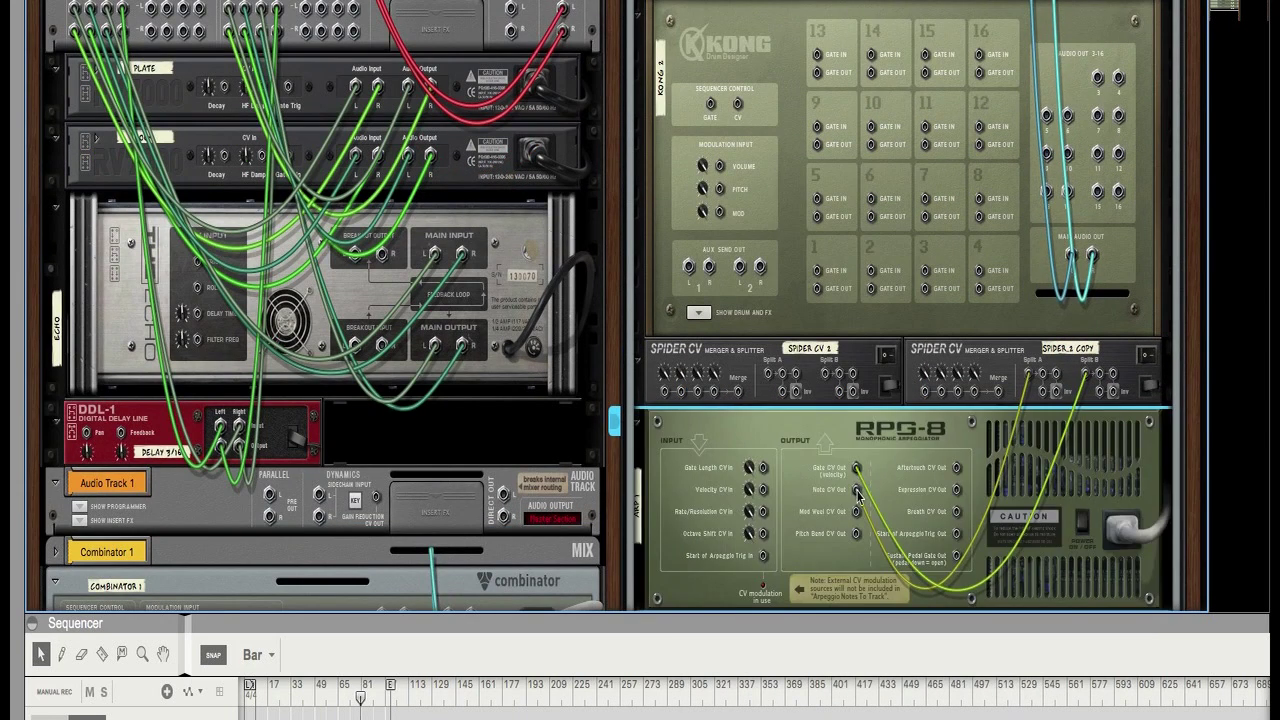
left_click_drag(857, 490, 1000, 568)
key("Tab")
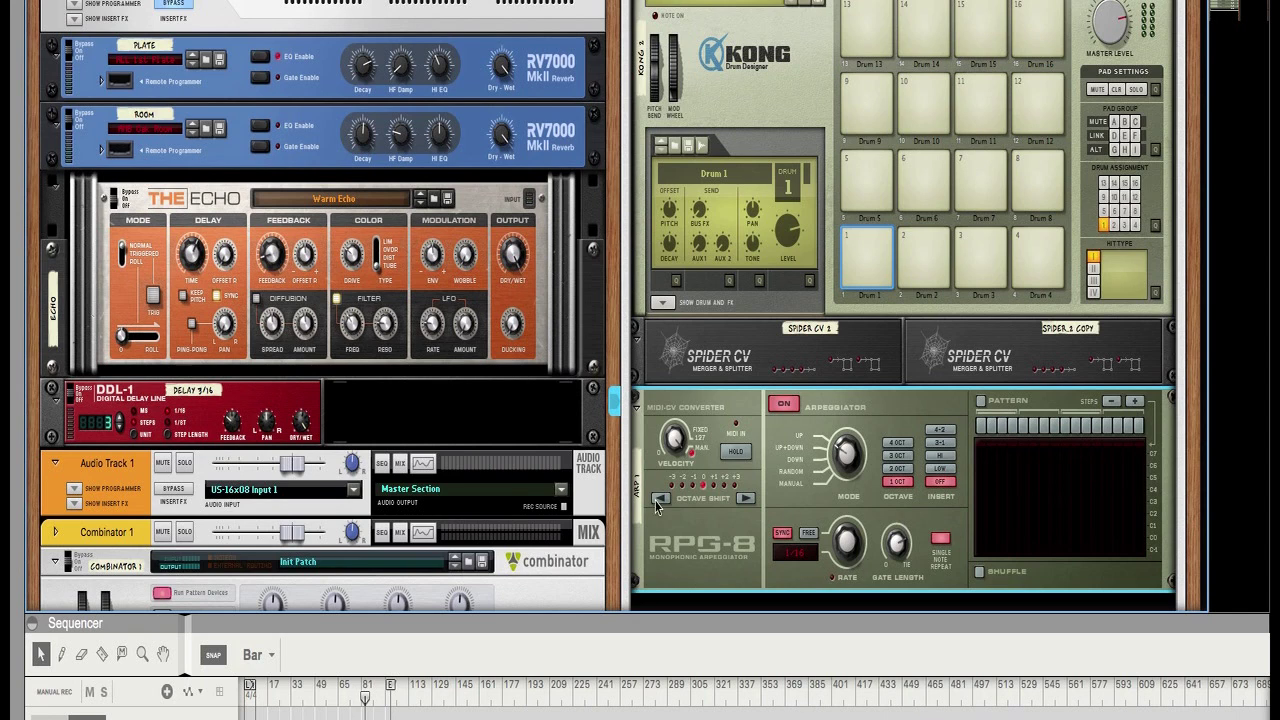
Set the arpeggiator's rate to 1/8 and name it '8th note'.
left_click_drag(845, 543, 846, 588)
double_click(636, 487)
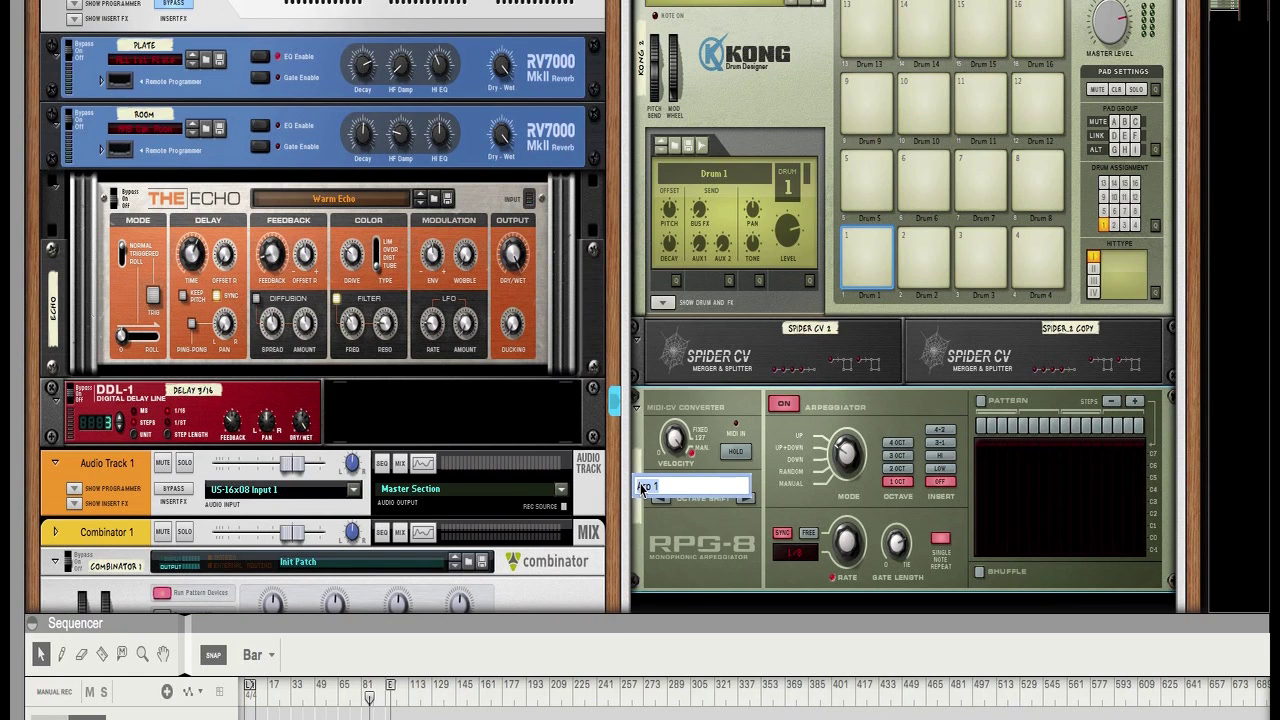
type("8th note")
key("Return")
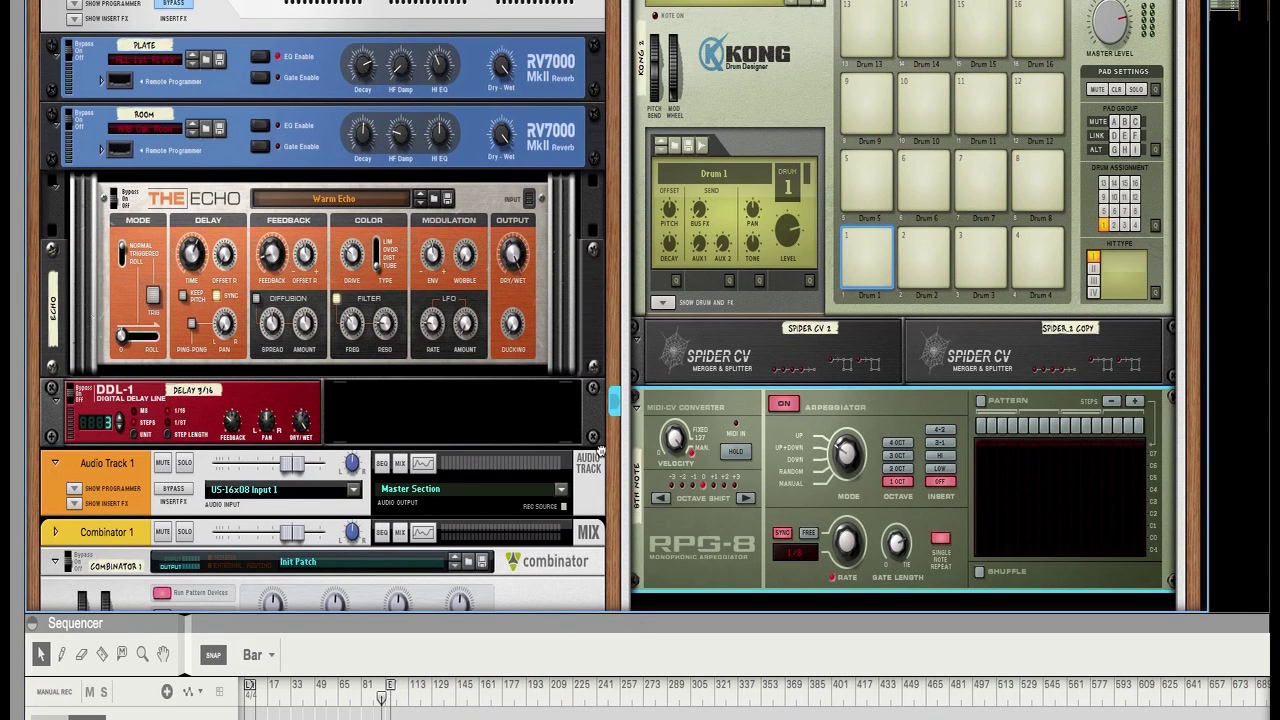
scroll(600, 450, "down", 5)
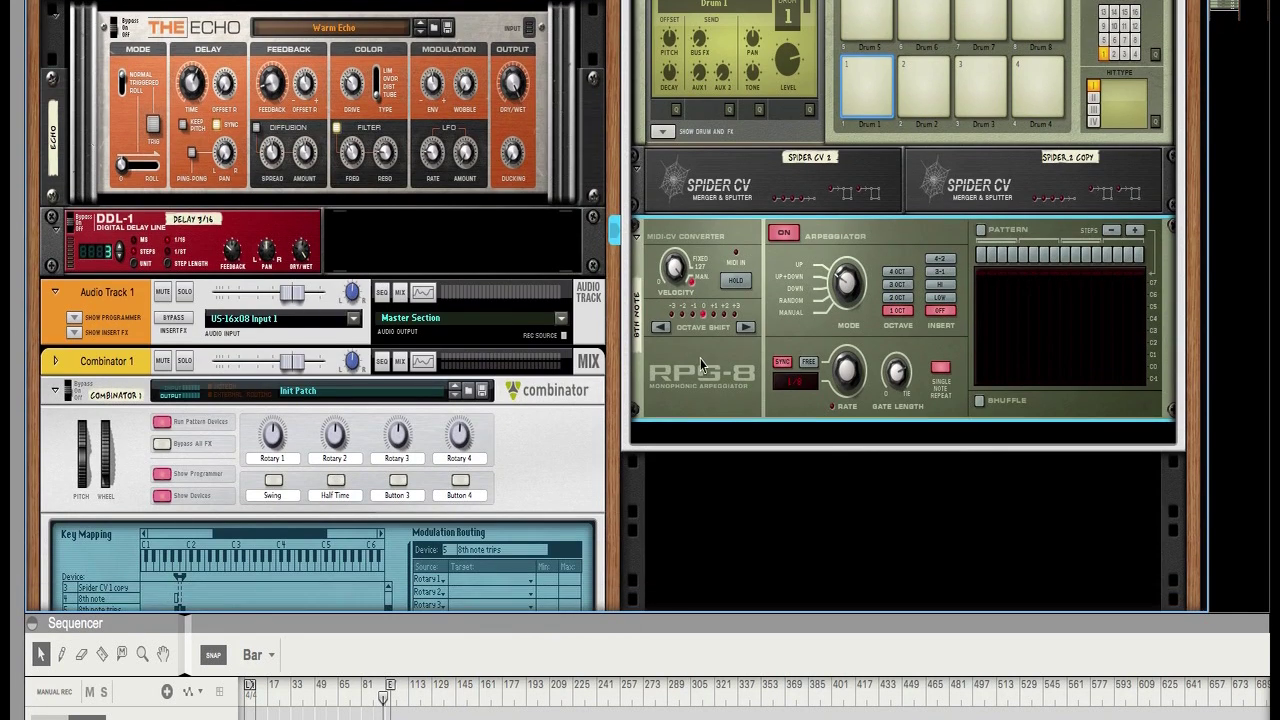
Duplicate the arpeggiator and rename the copy '8th note trips'.
left_click_drag(700, 368, 709, 440)
double_click(637, 500)
key("Right")
key("BackSpace")
key("BackSpace")
key("BackSpace")
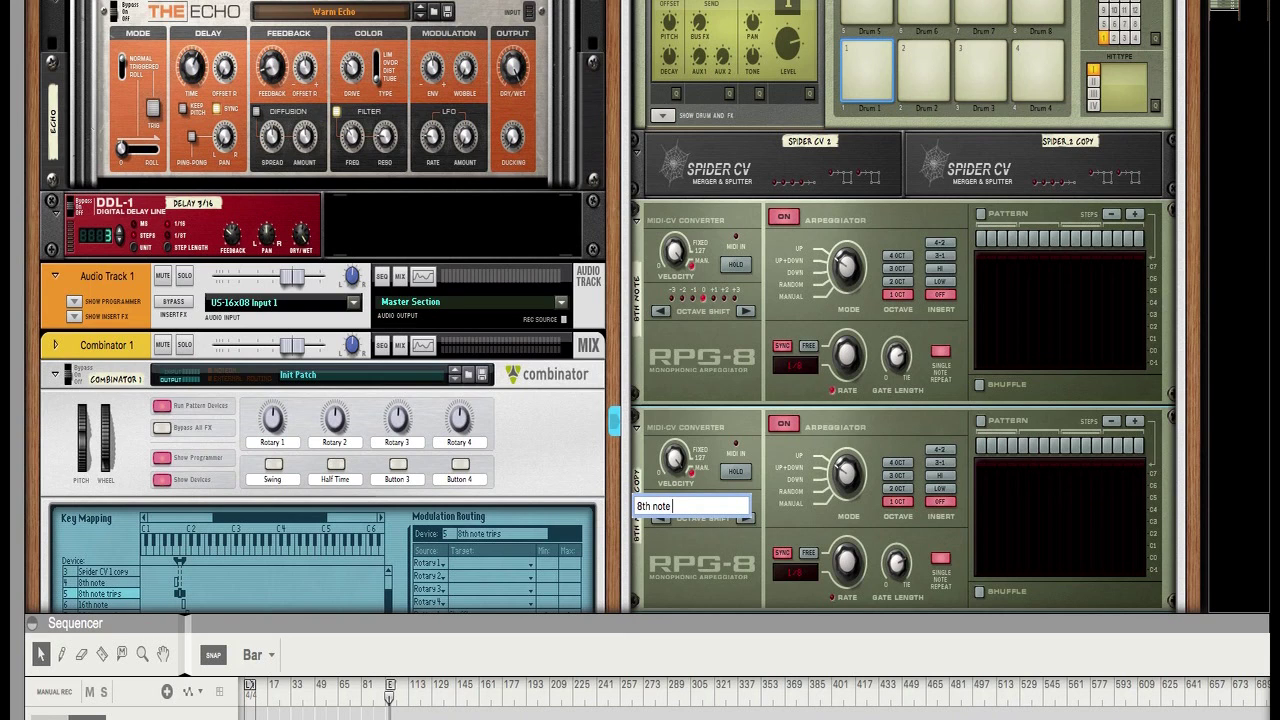
type("trips")
key("Return")
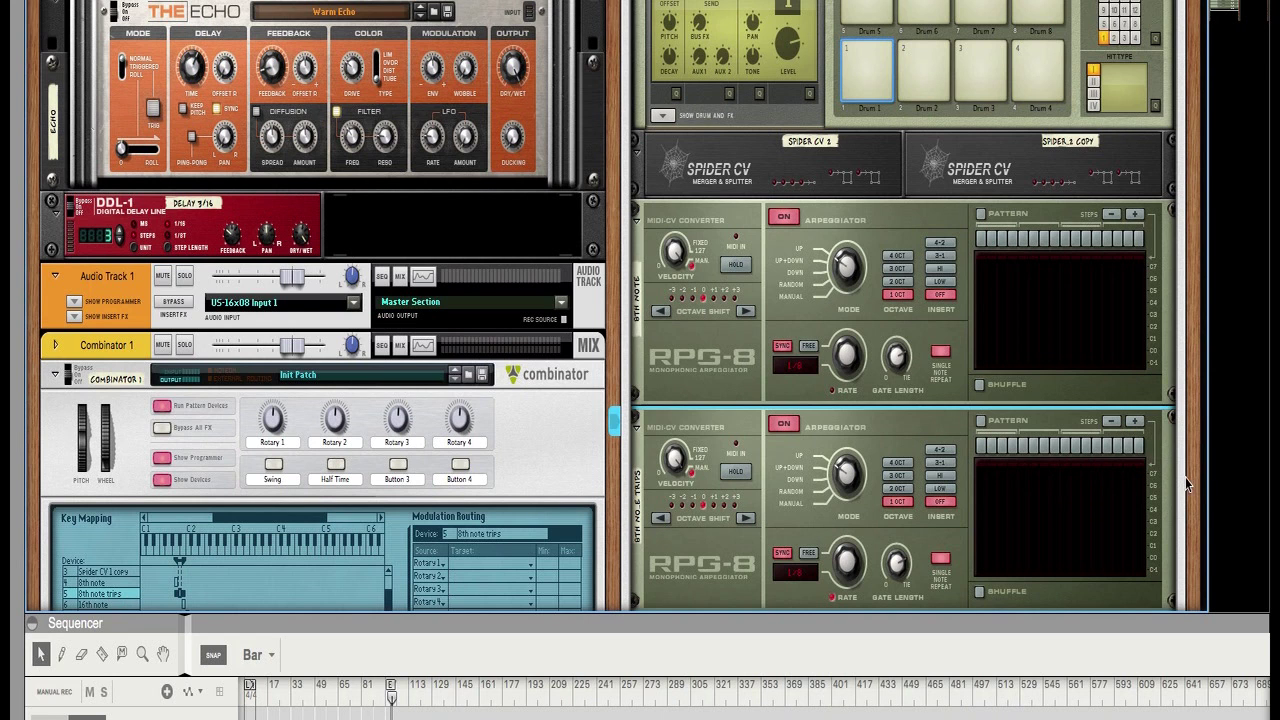
scroll(743, 394, "down", 5)
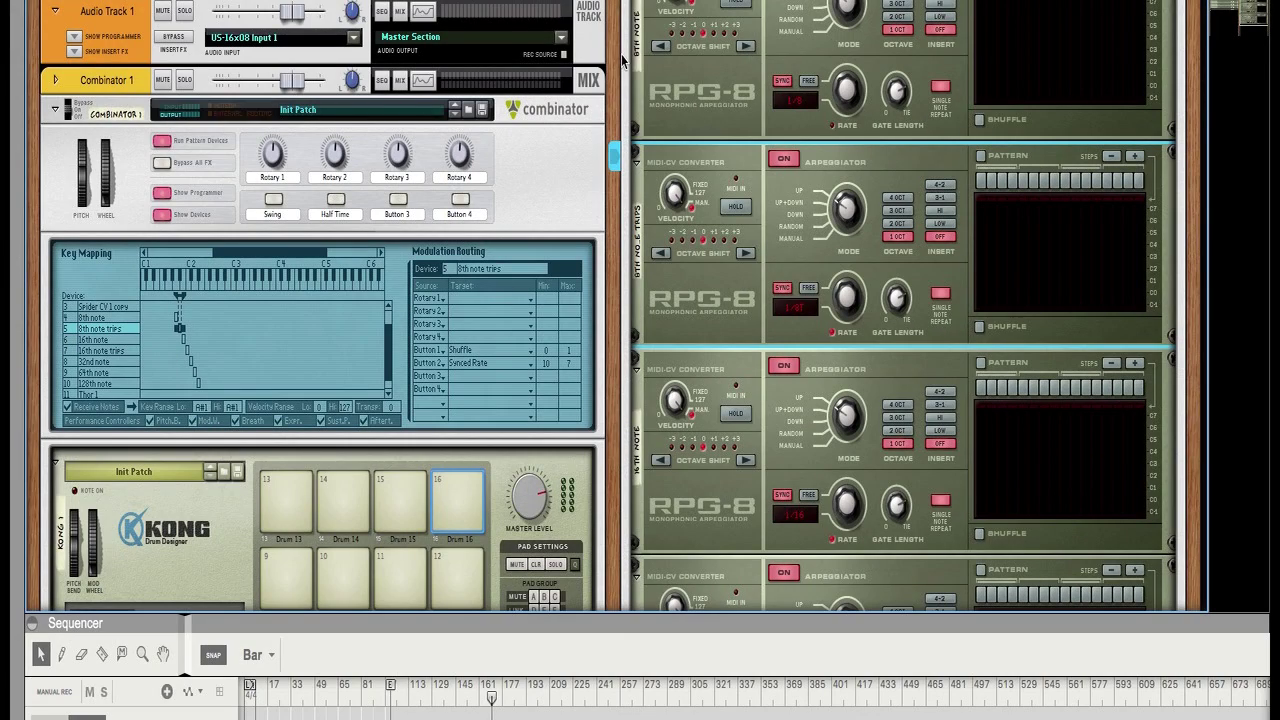
Flip the rack to show the arpeggiators' cable side.
scroll(487, 113, "up", 2)
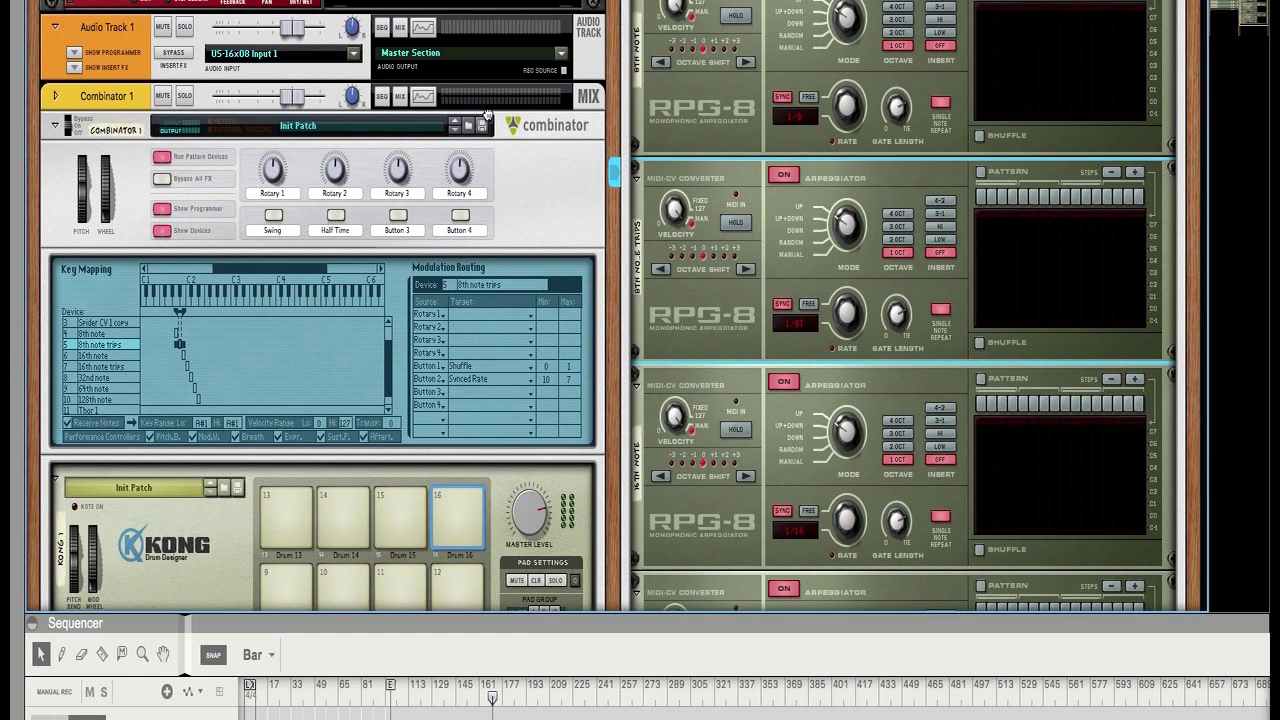
scroll(487, 113, "up", 3)
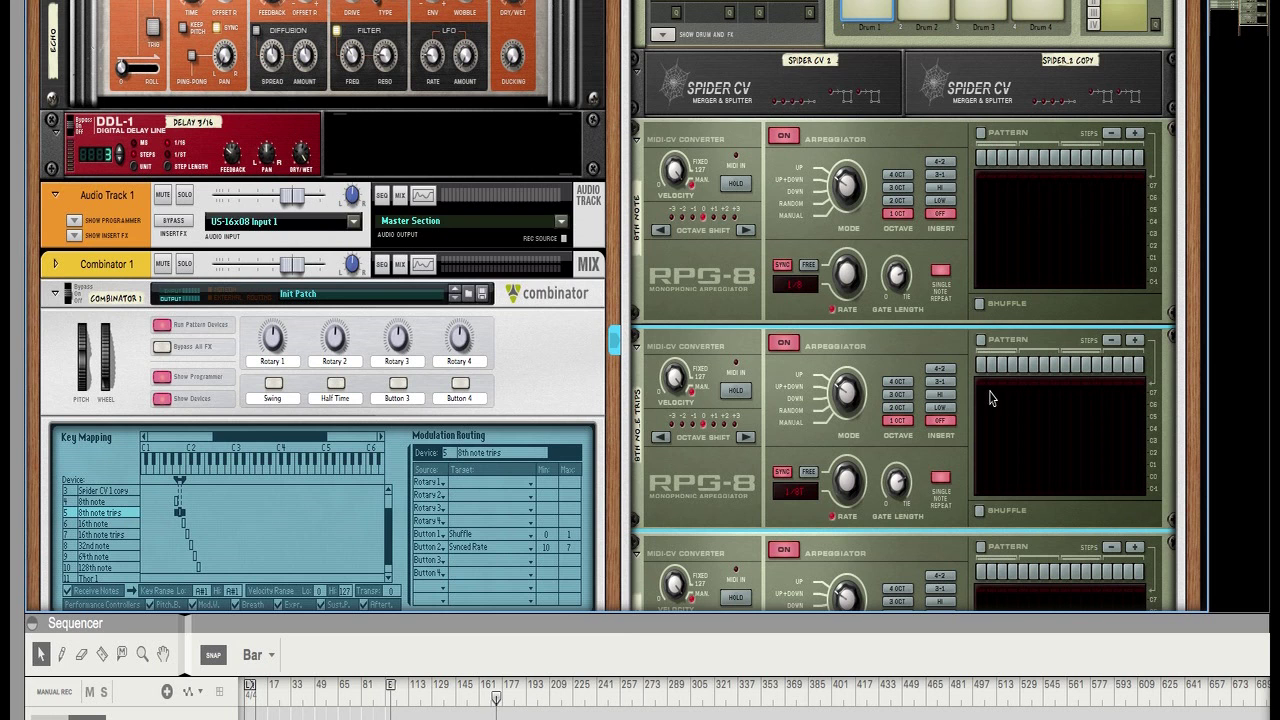
key("Tab")
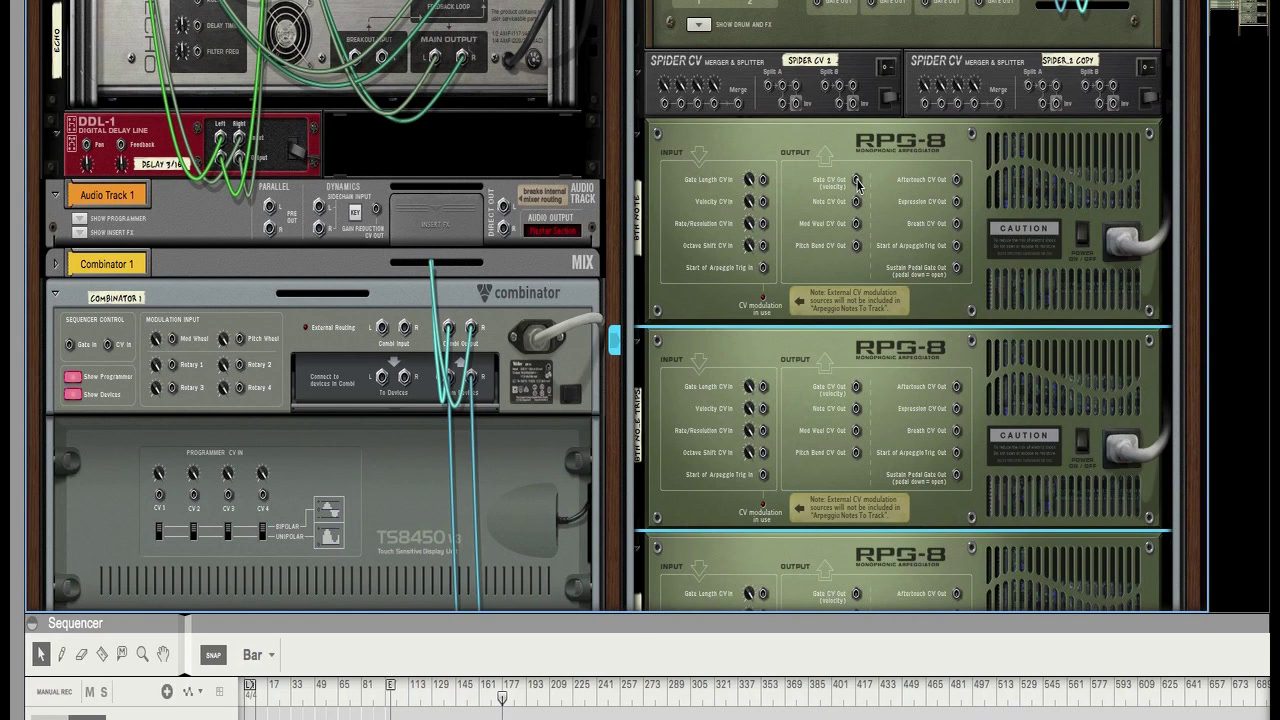
Cable the first arpeggiators' gate outputs into the merger inputs, folding each into a strip.
left_click_drag(857, 182, 666, 104)
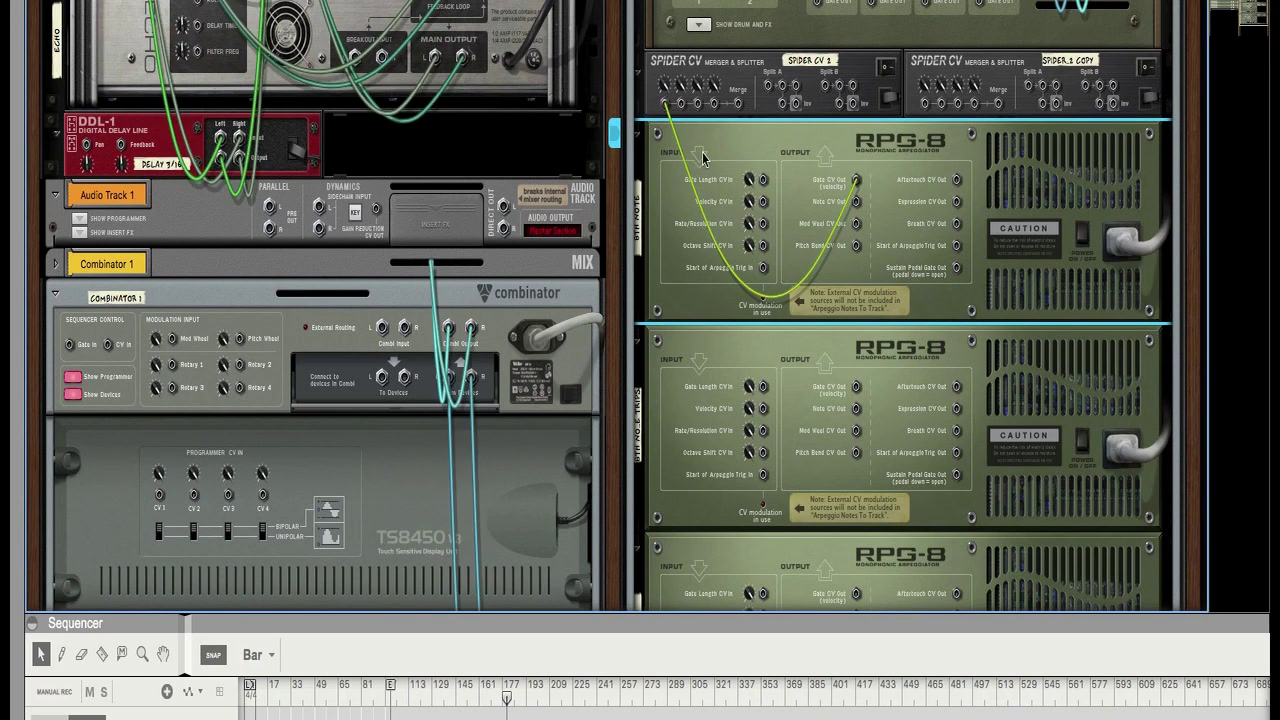
left_click(642, 127)
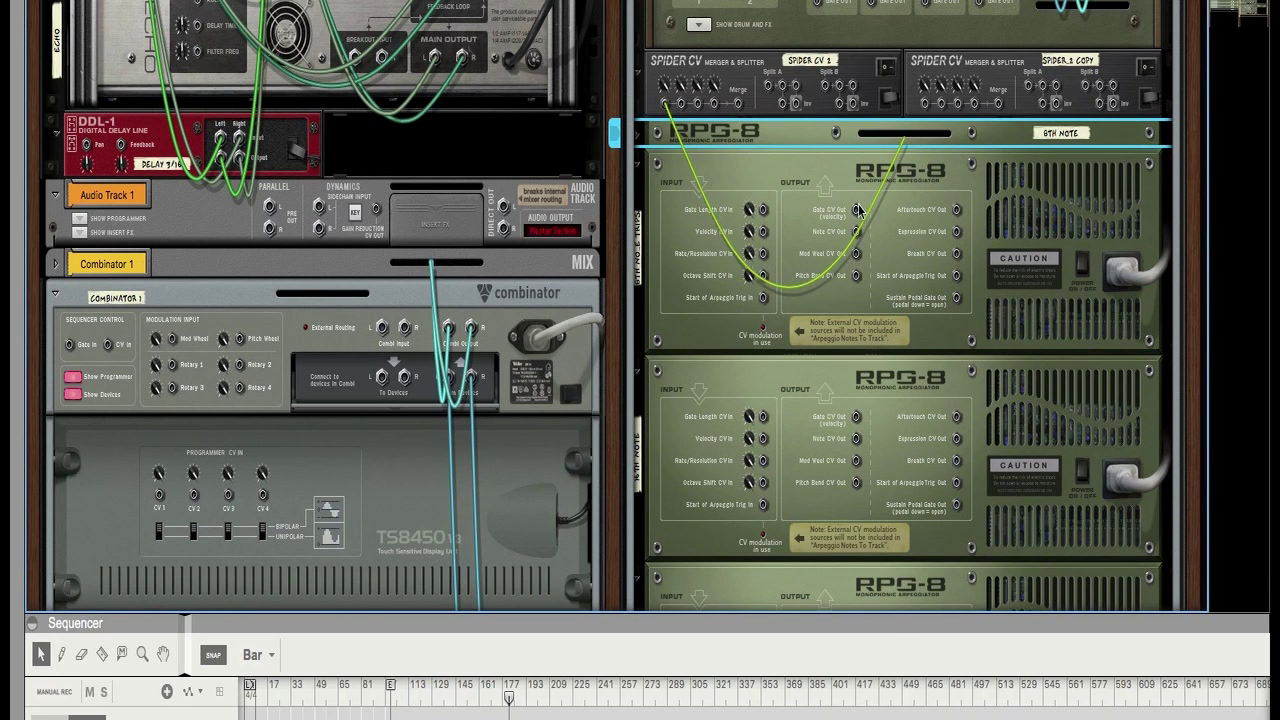
left_click_drag(856, 253, 683, 104)
left_click(642, 163)
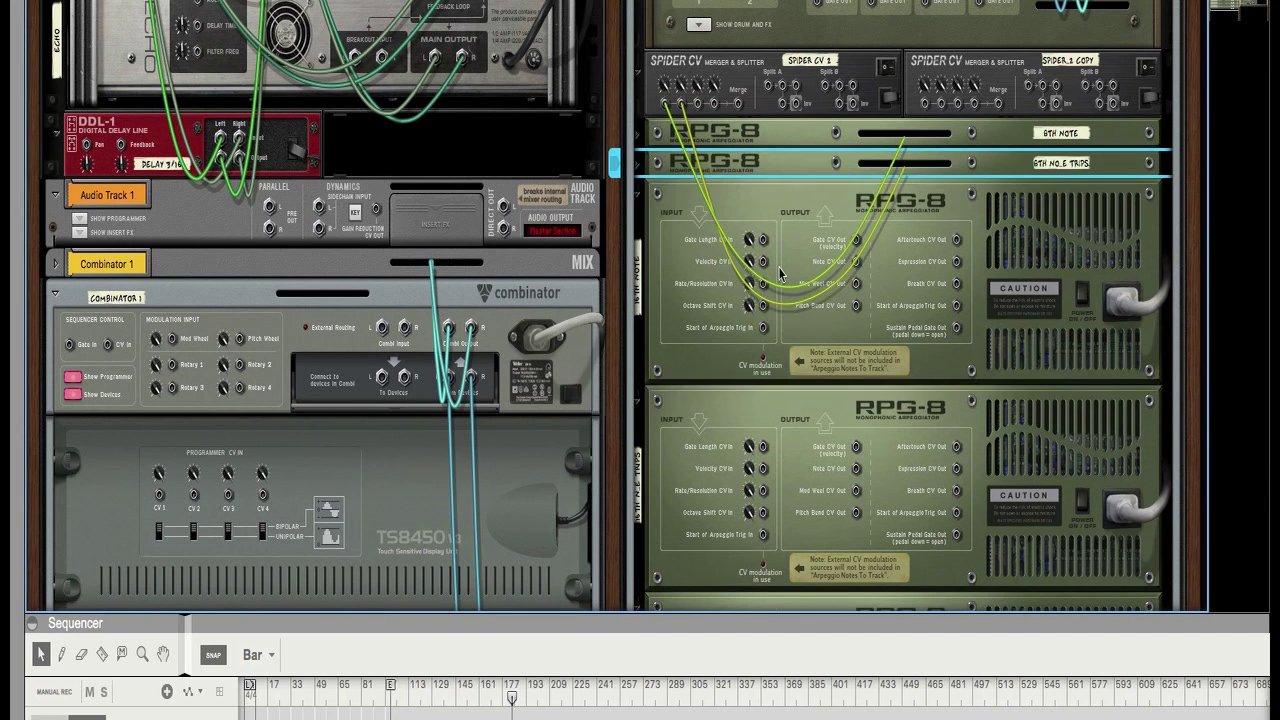
left_click_drag(856, 261, 697, 104)
left_click(640, 195)
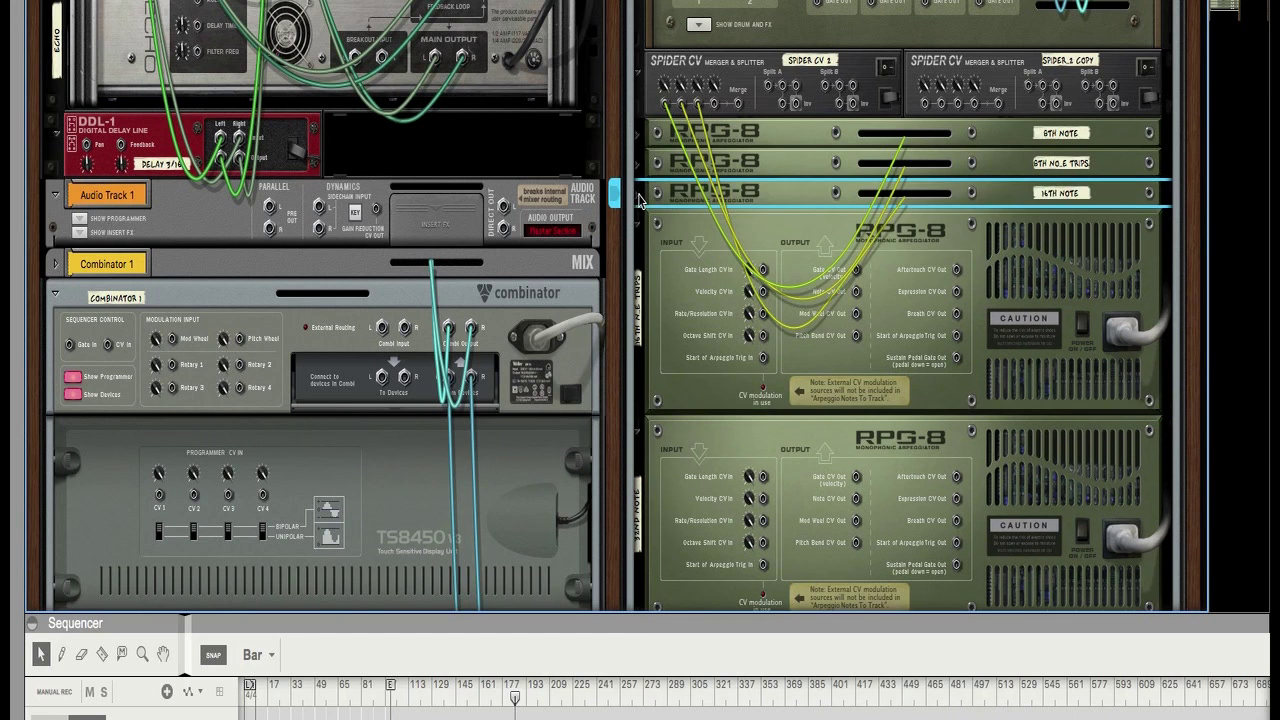
left_click_drag(856, 335, 925, 104)
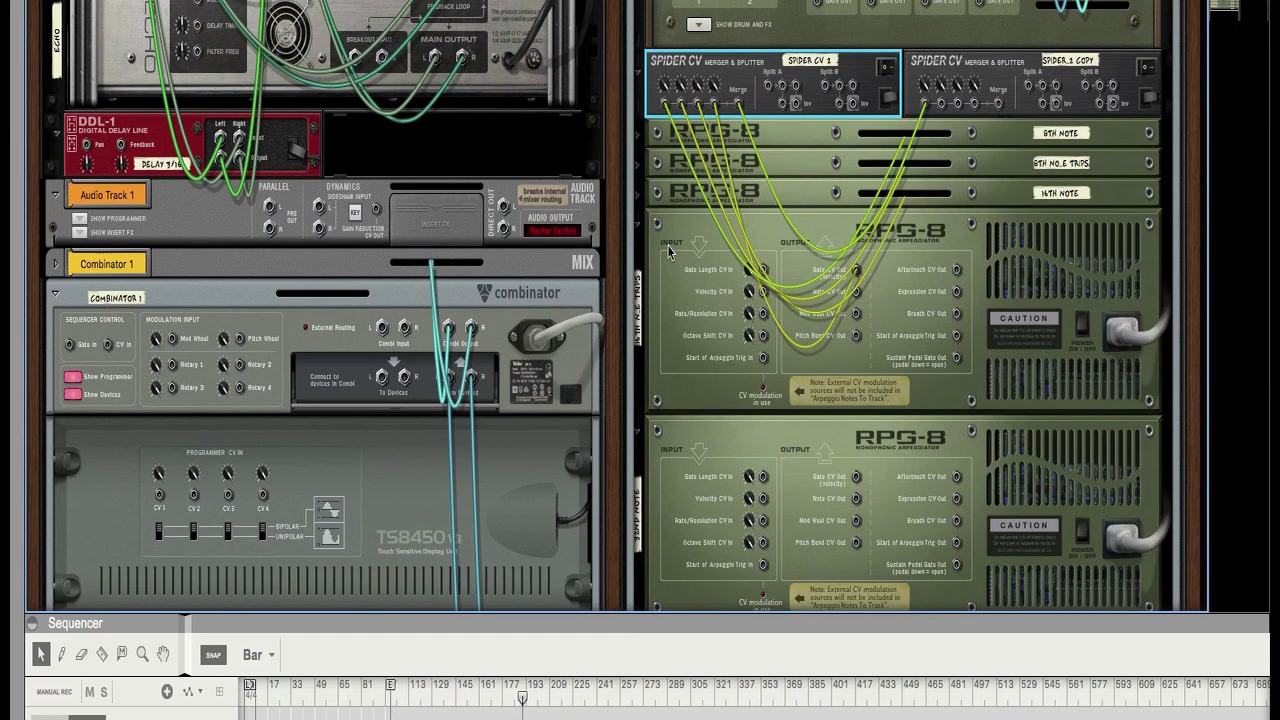
Add the 16th note triplets copy and patch the 32nd and 64th note gates into the Spider CV copy.
key("ctrl+v")
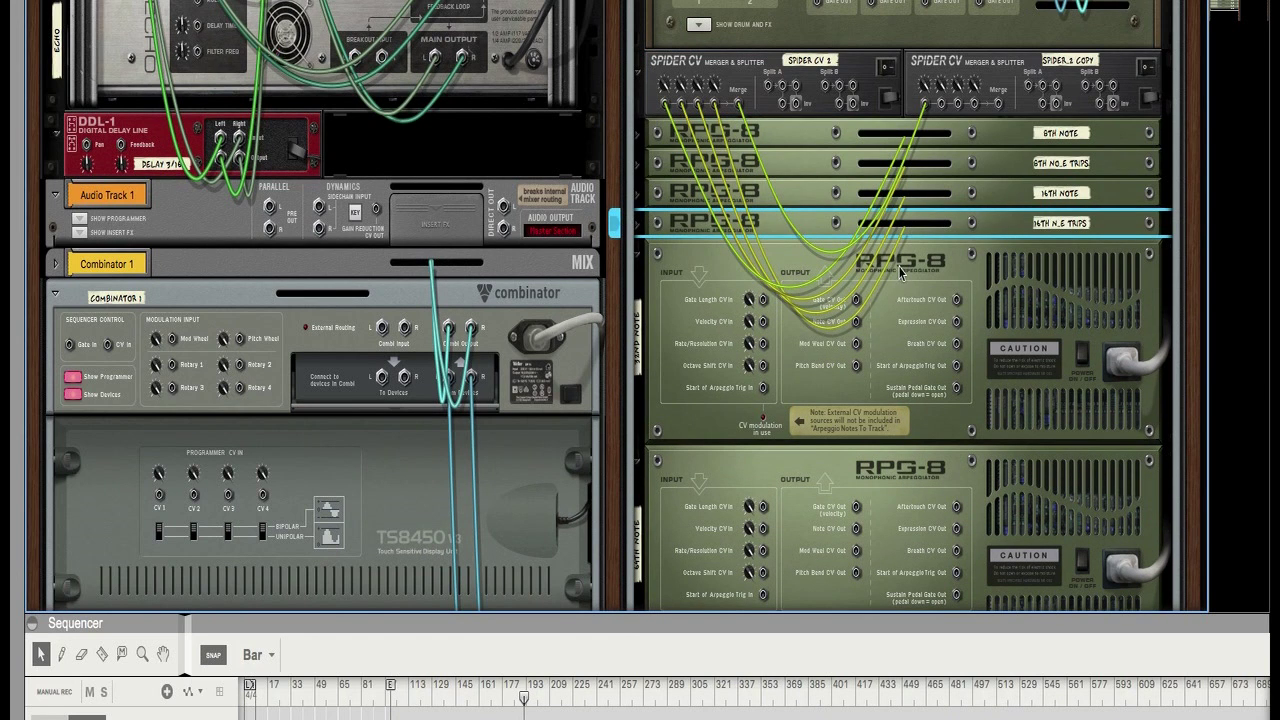
left_click_drag(856, 321, 941, 104)
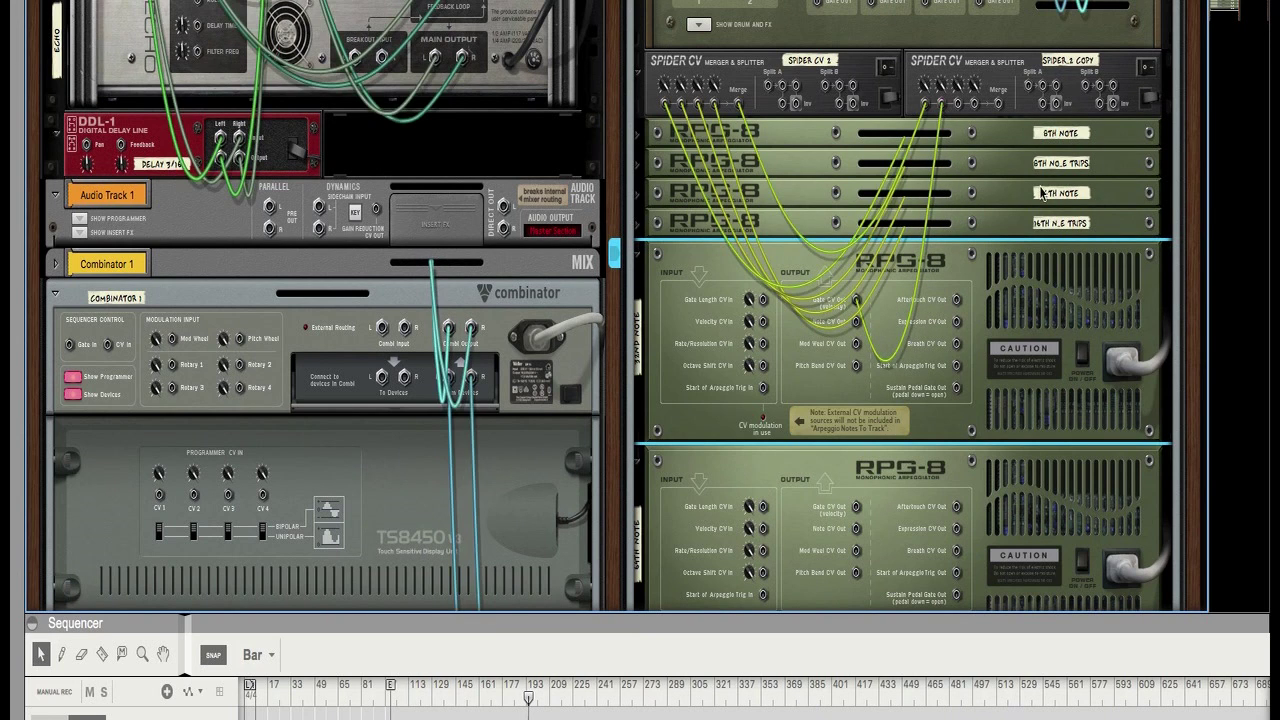
left_click(637, 255)
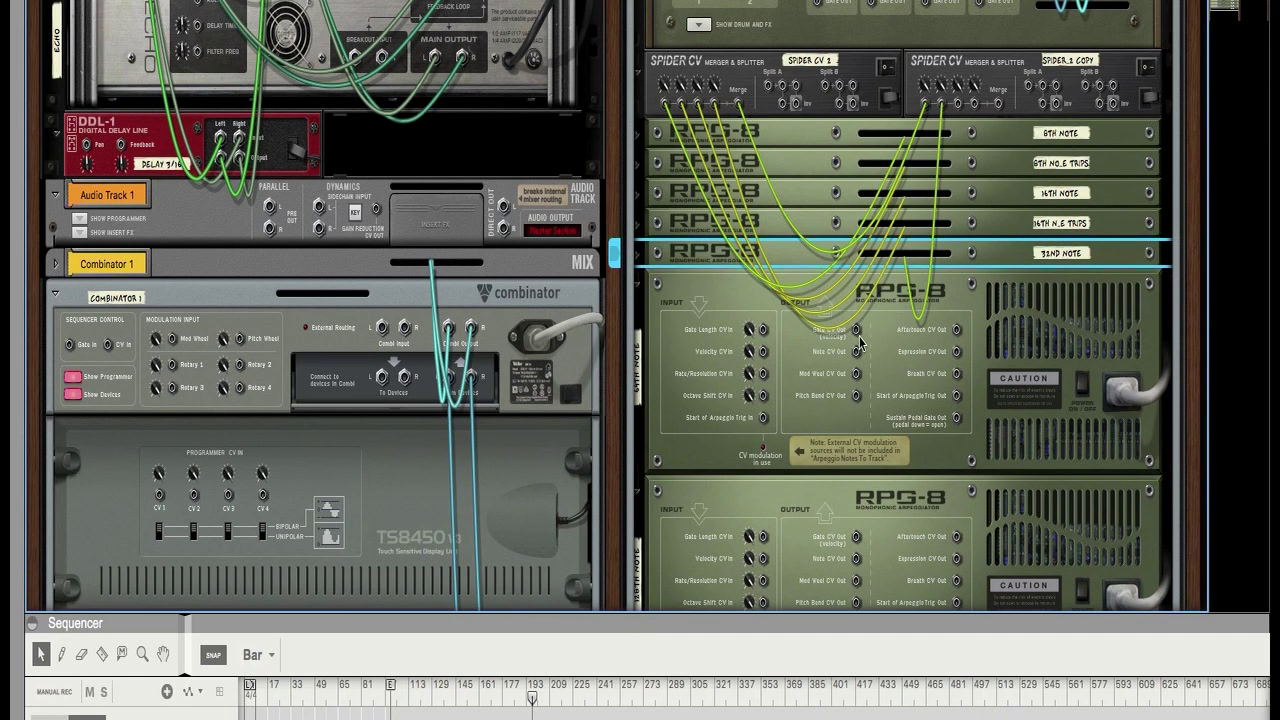
left_click_drag(856, 329, 959, 110)
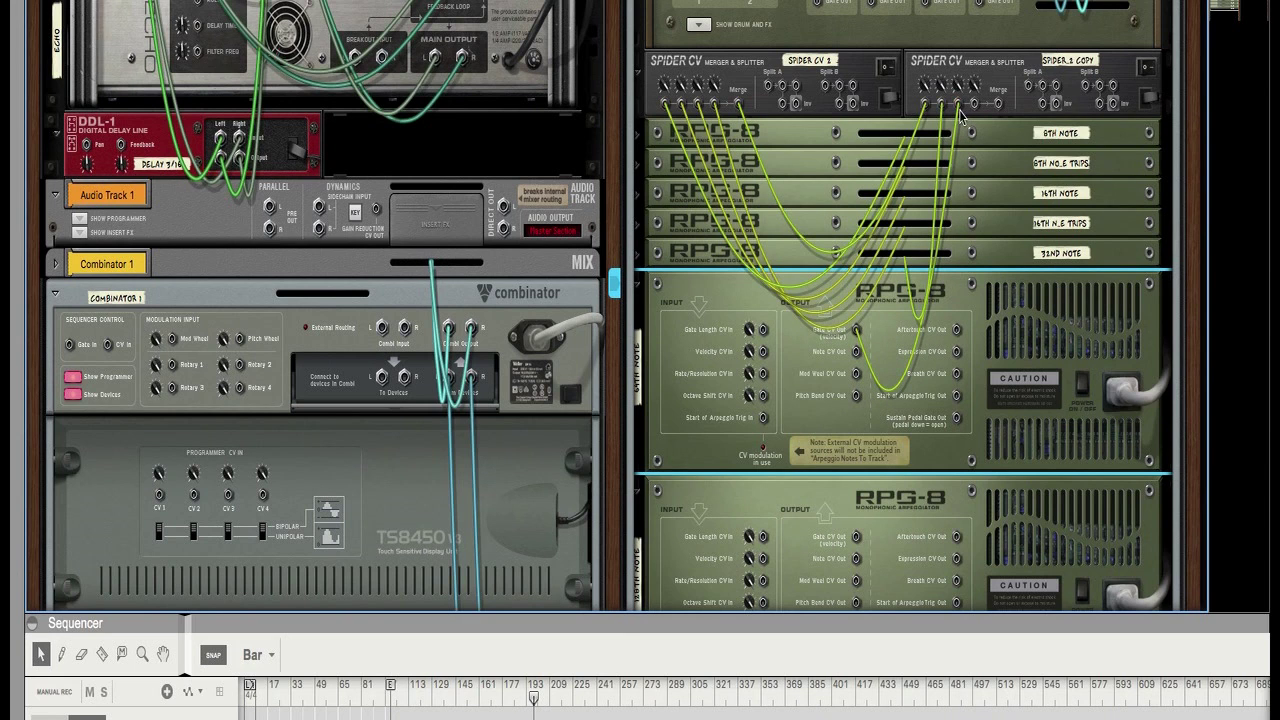
left_click(642, 282)
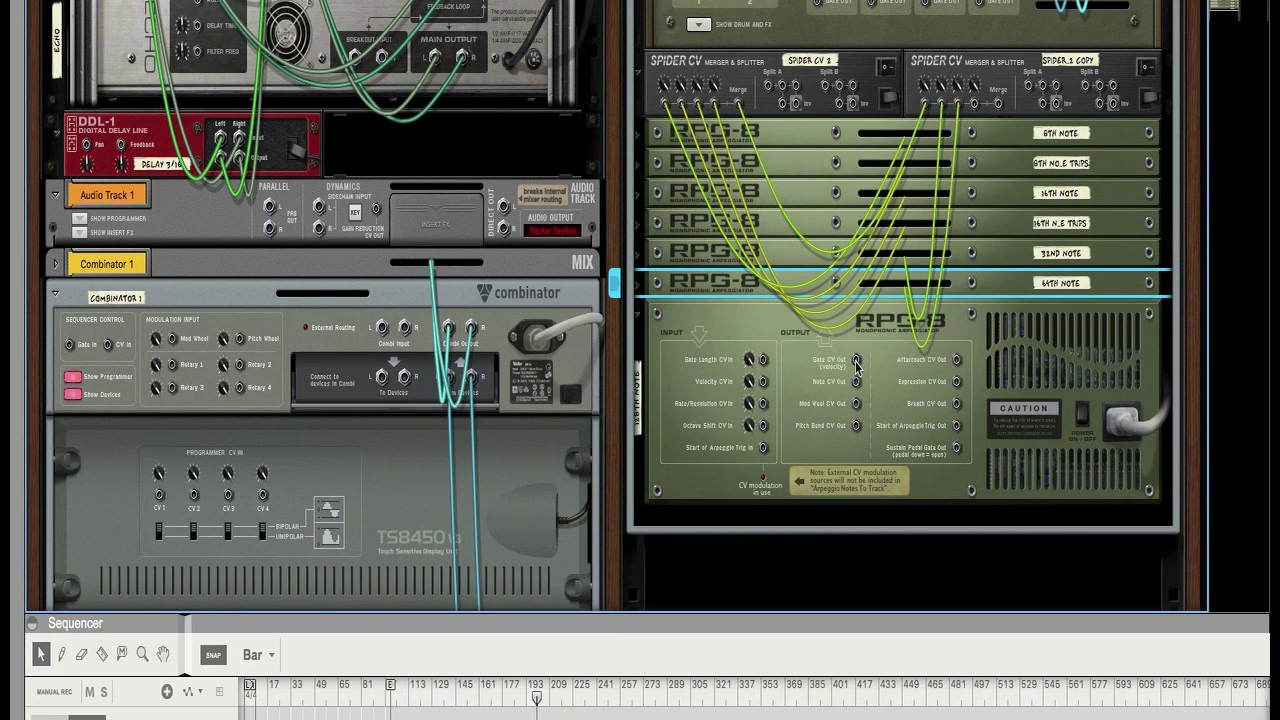
left_click_drag(856, 359, 974, 104)
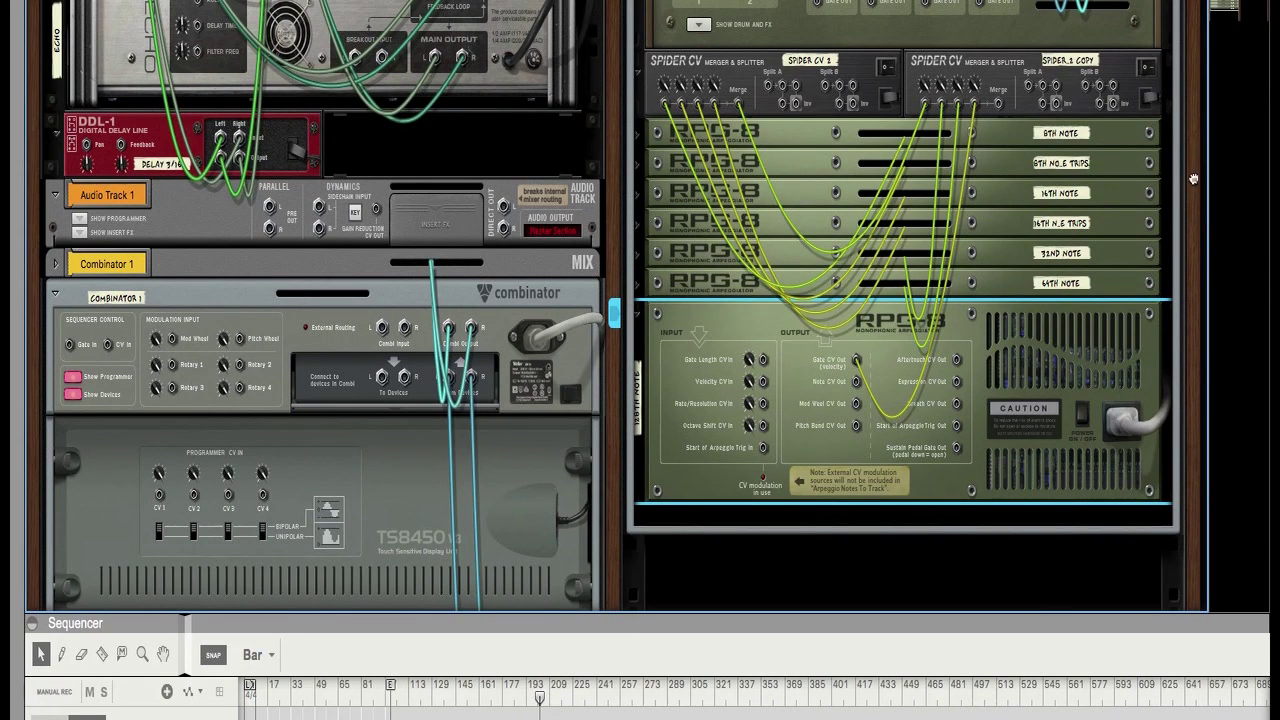
scroll(1198, 165, "up", 8)
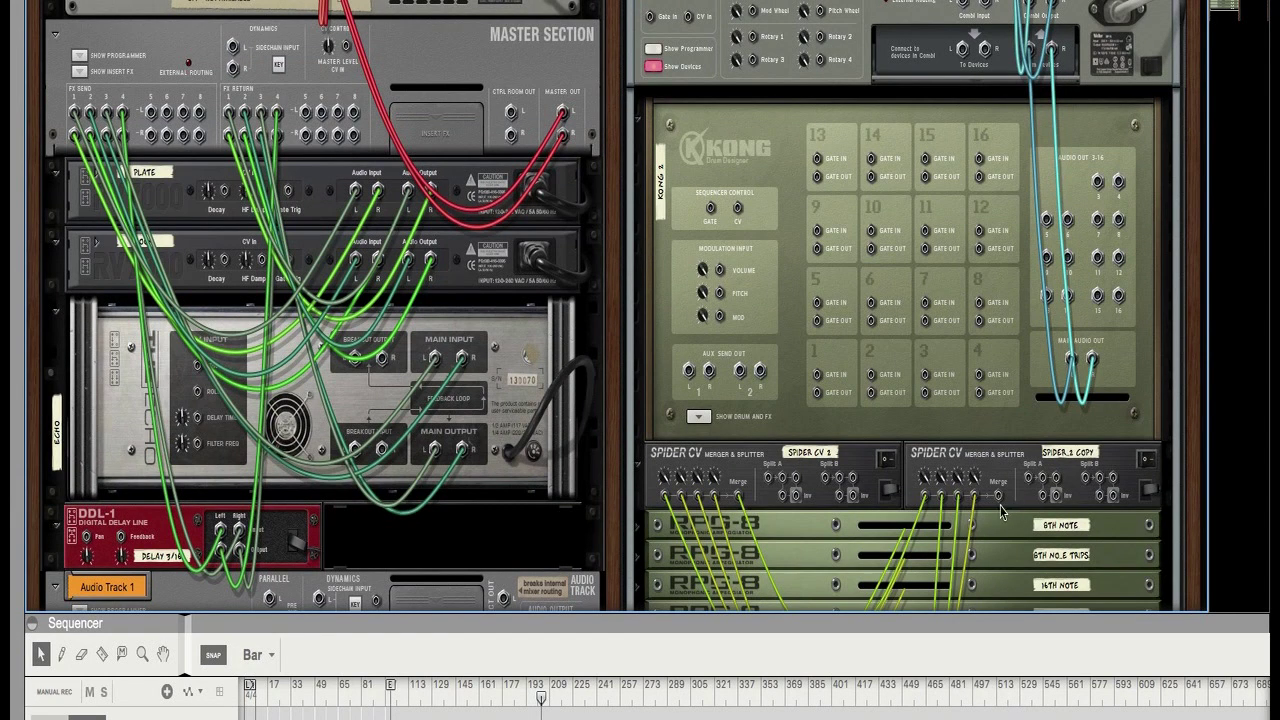
Run the Spider CV copy's Merge output to Kong pad 16's gate input and audition pad 16.
left_click_drag(1000, 497, 979, 160)
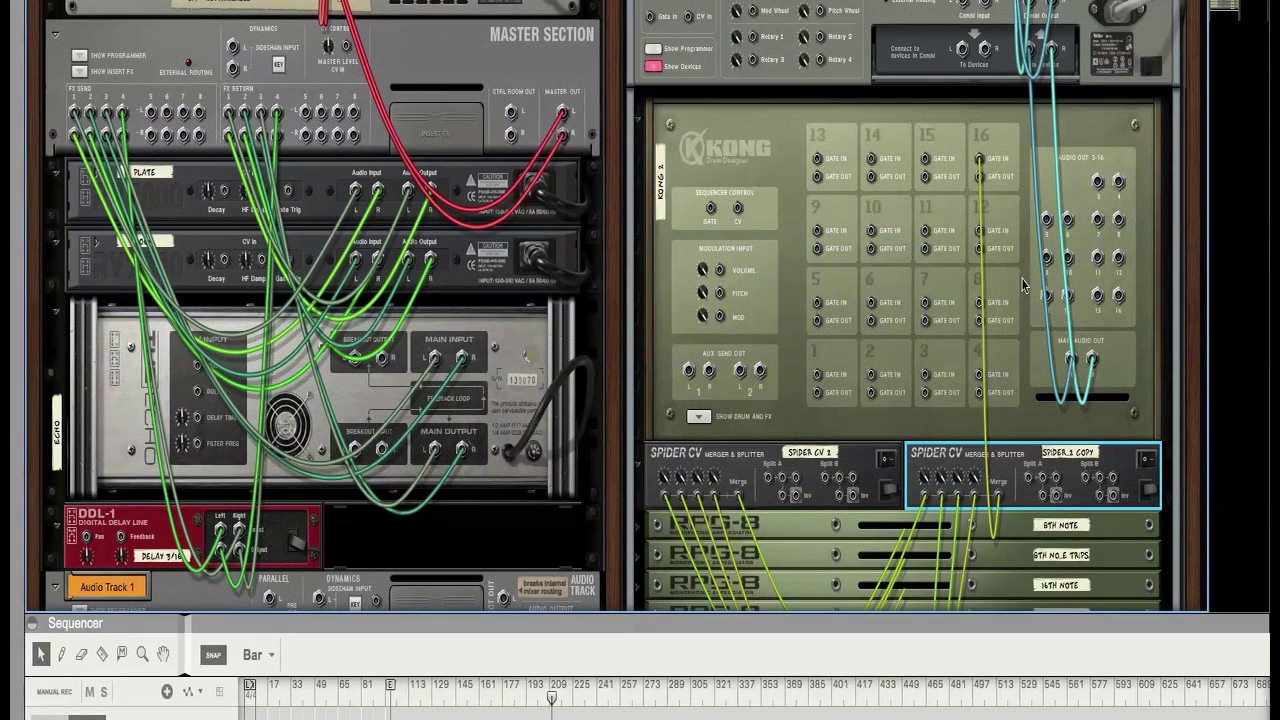
key("Tab")
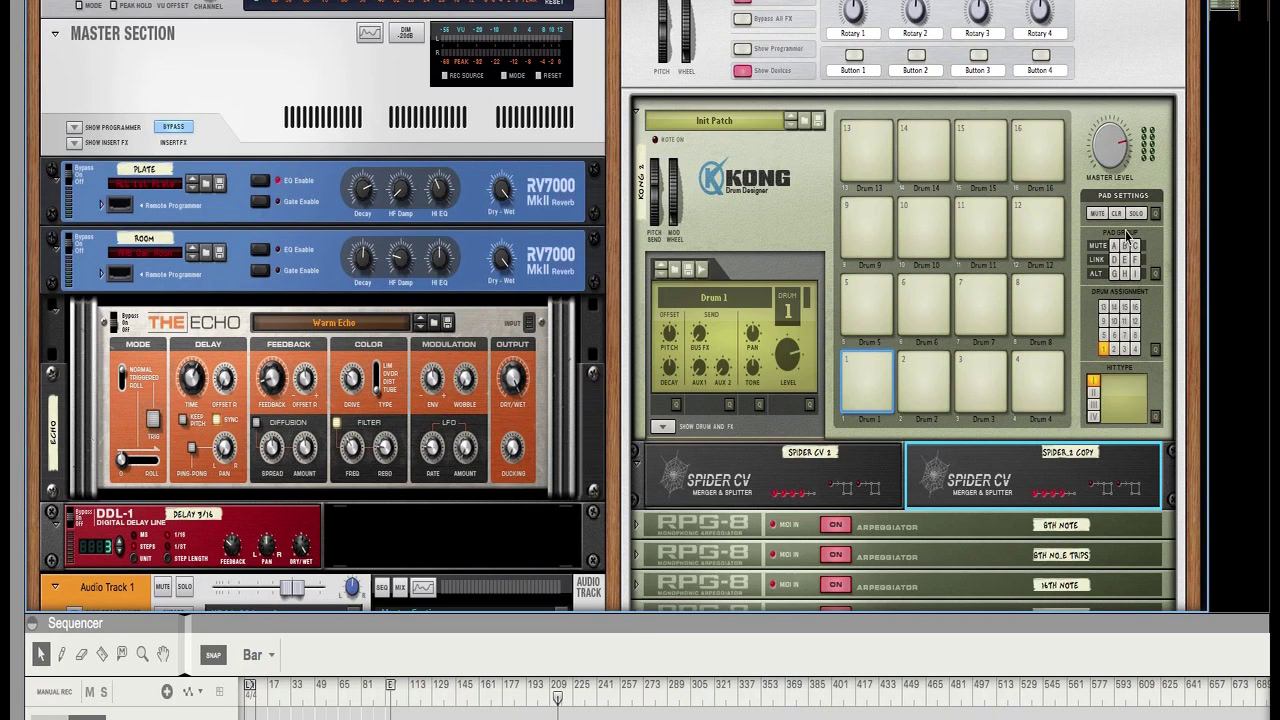
left_click(1054, 157)
In the Combinator programmer, set Kong 2's key range from F-2 to A2.
left_click(742, 48)
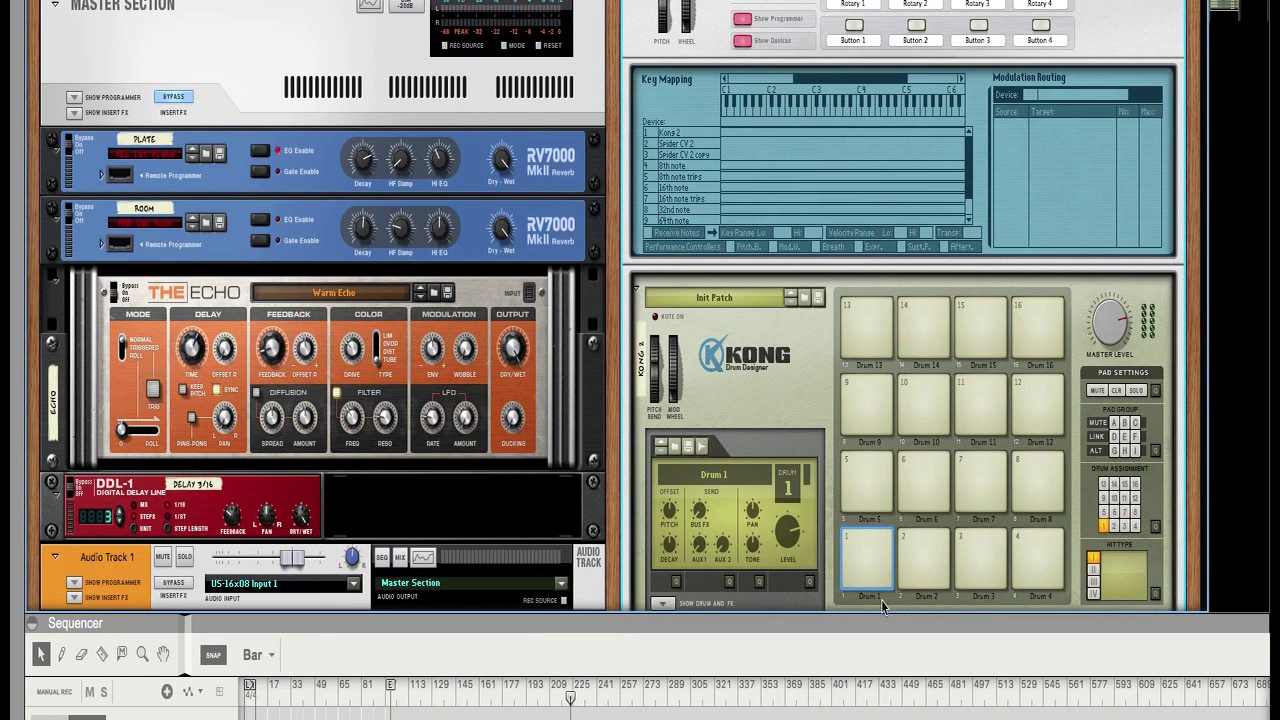
left_click(681, 132)
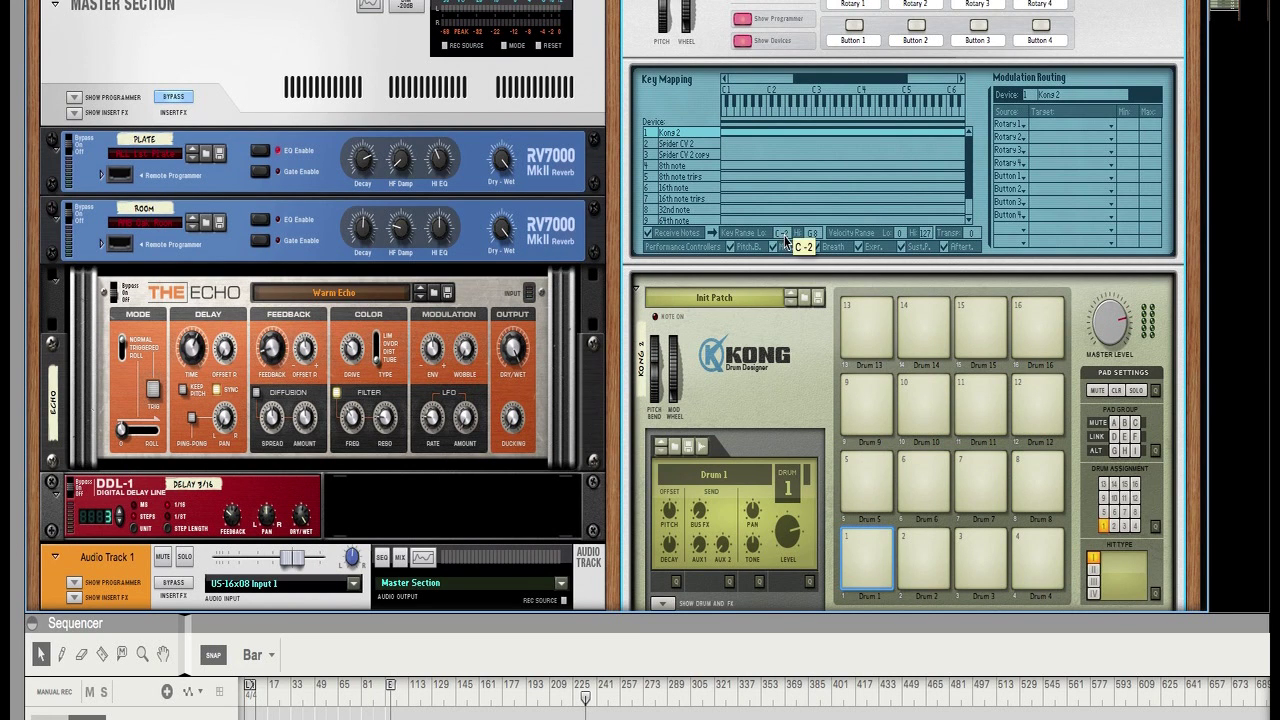
left_click_drag(786, 238, 777, 153)
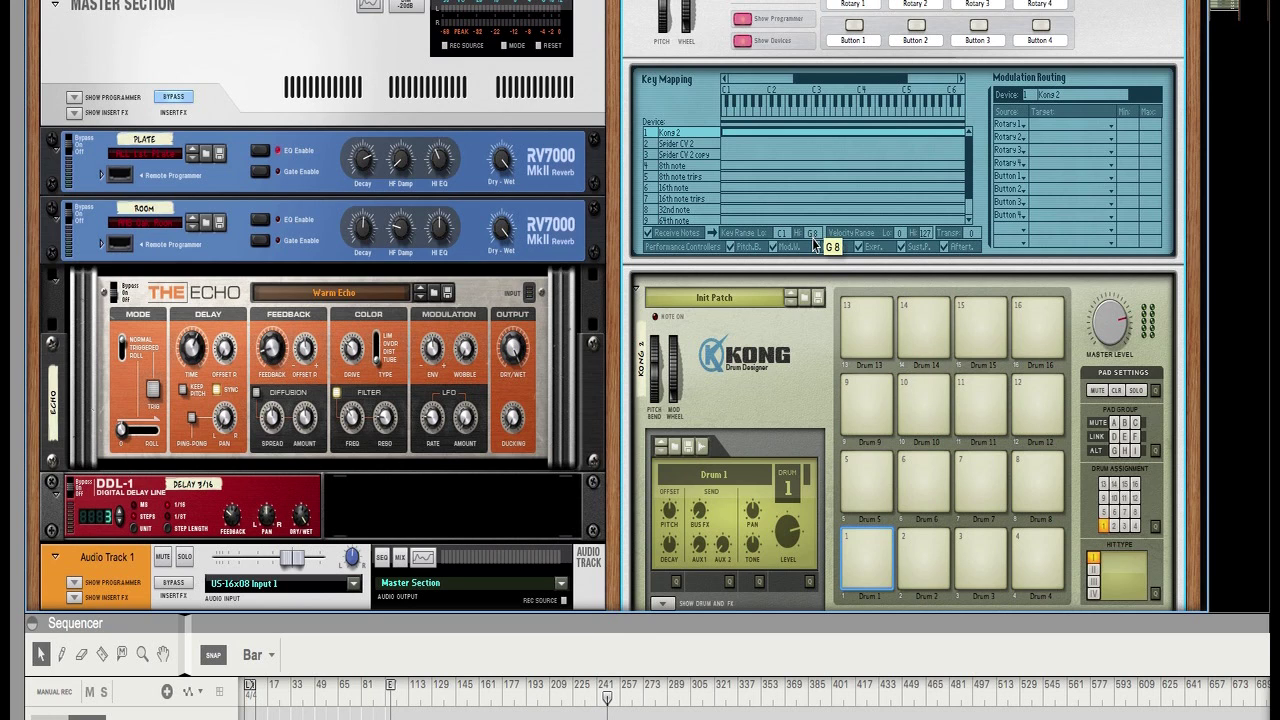
left_click_drag(815, 243, 834, 414)
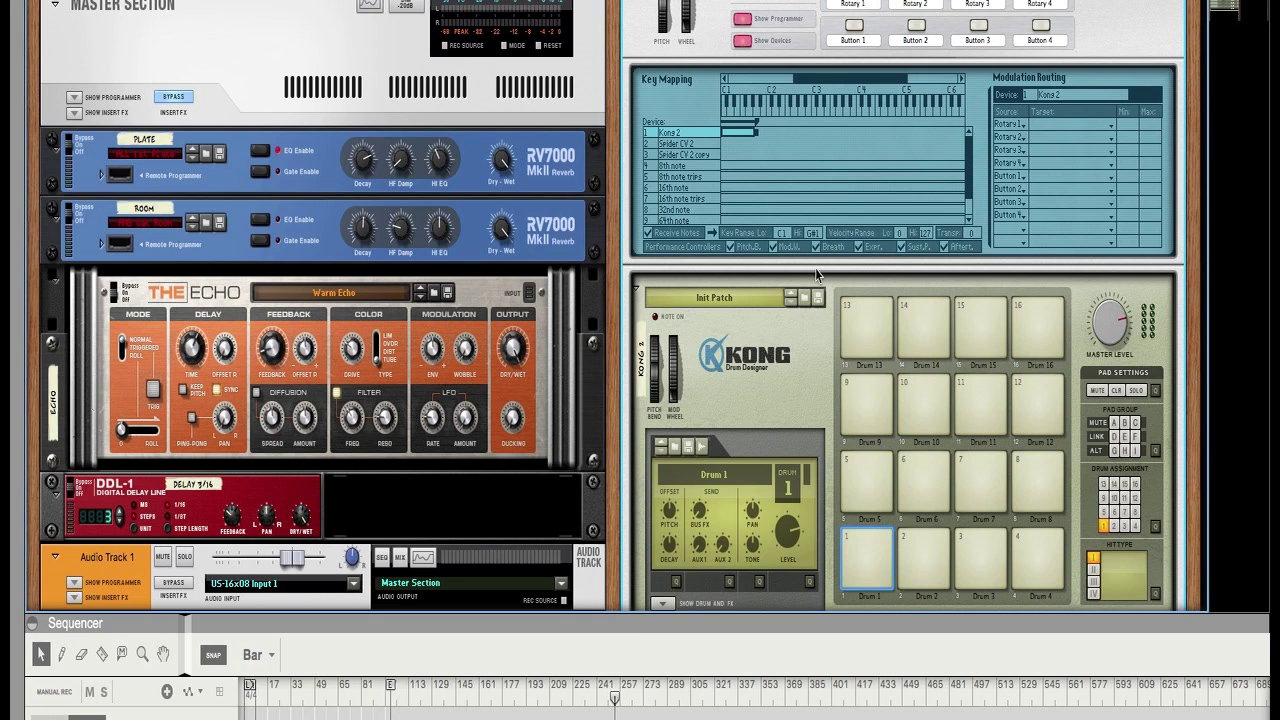
Map the 8th note arpeggiator to A1 alone and raise the 8th note trips lowest key.
left_click(695, 165)
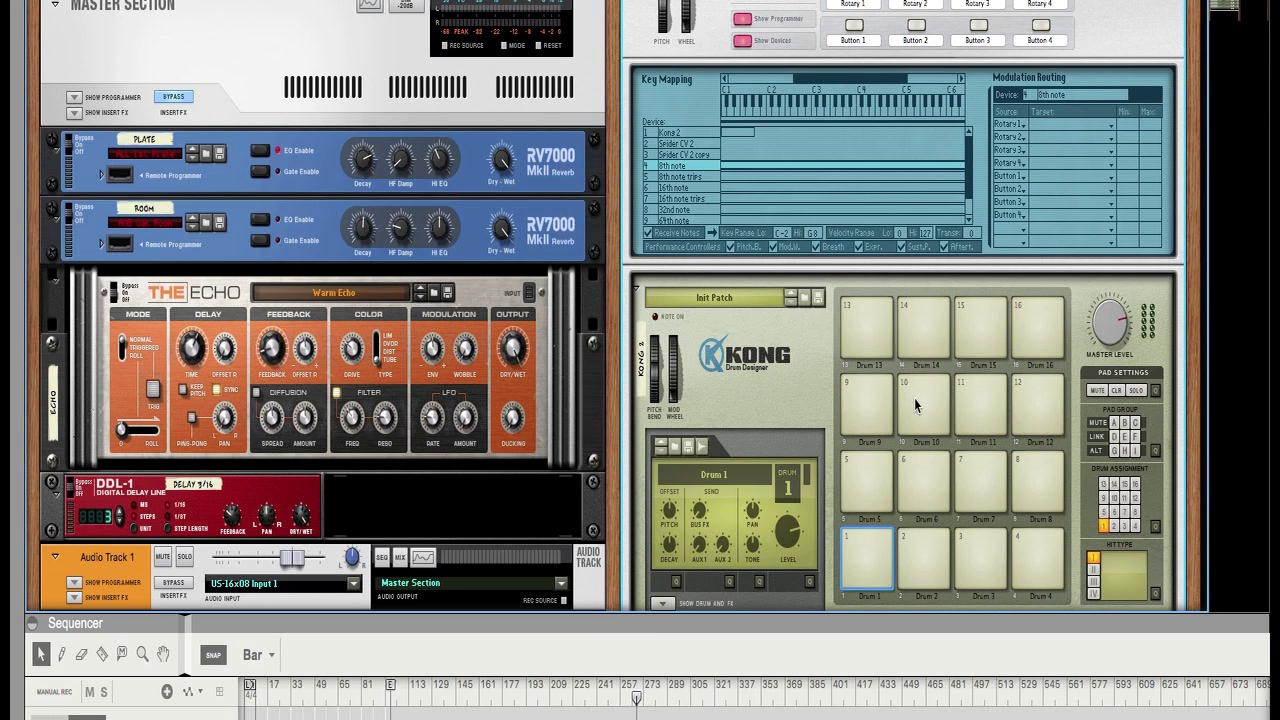
left_click(687, 175)
left_click(690, 165)
left_click_drag(785, 238, 771, 134)
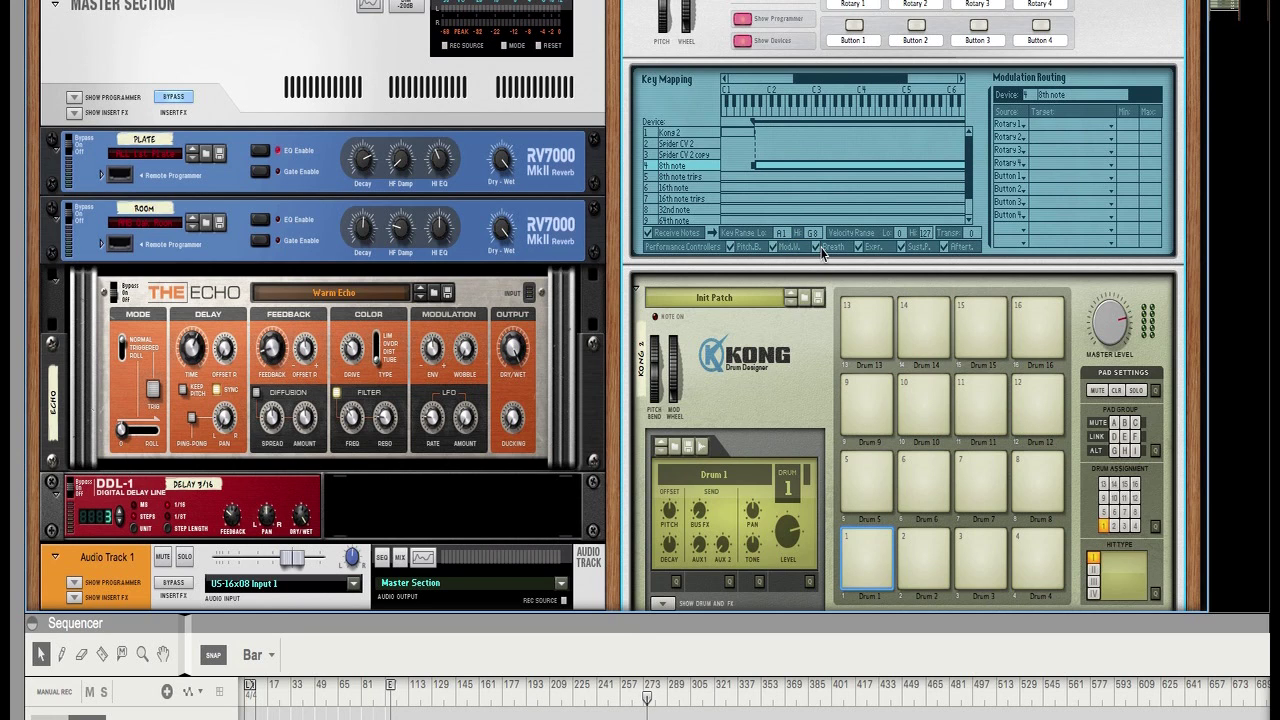
left_click_drag(812, 233, 838, 368)
left_click(694, 176)
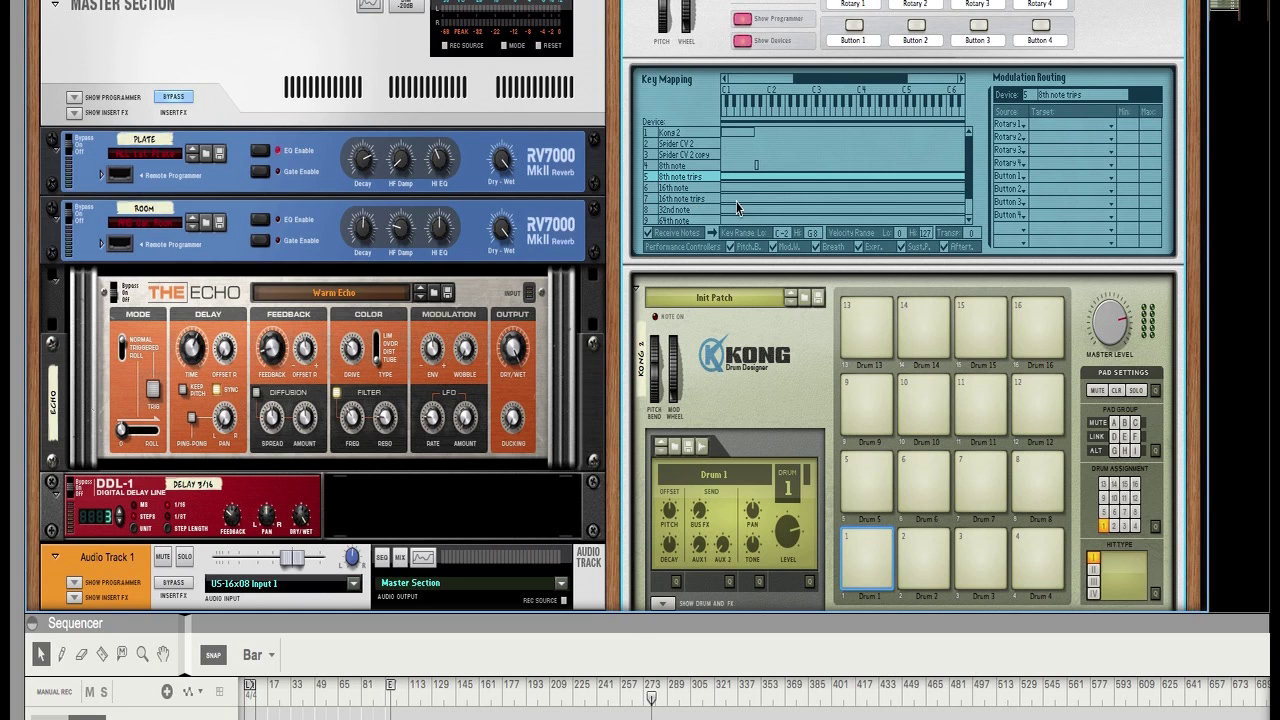
mouse_move(782, 198)
left_mouse_down()
mouse_move(782, 172)
mouse_move(794, 183)
left_mouse_up()
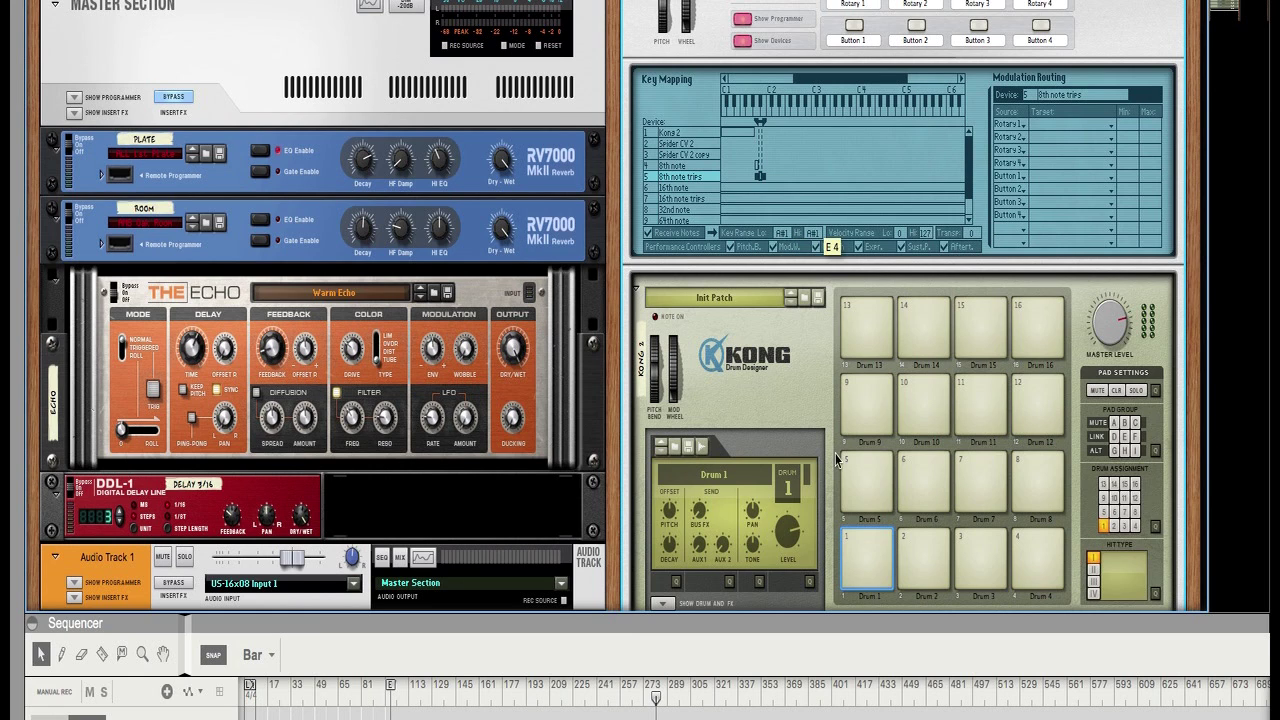
Give the 16th note, 16th note trips and 32nd note arpeggiators single keys around B1–C#2.
left_click(694, 188)
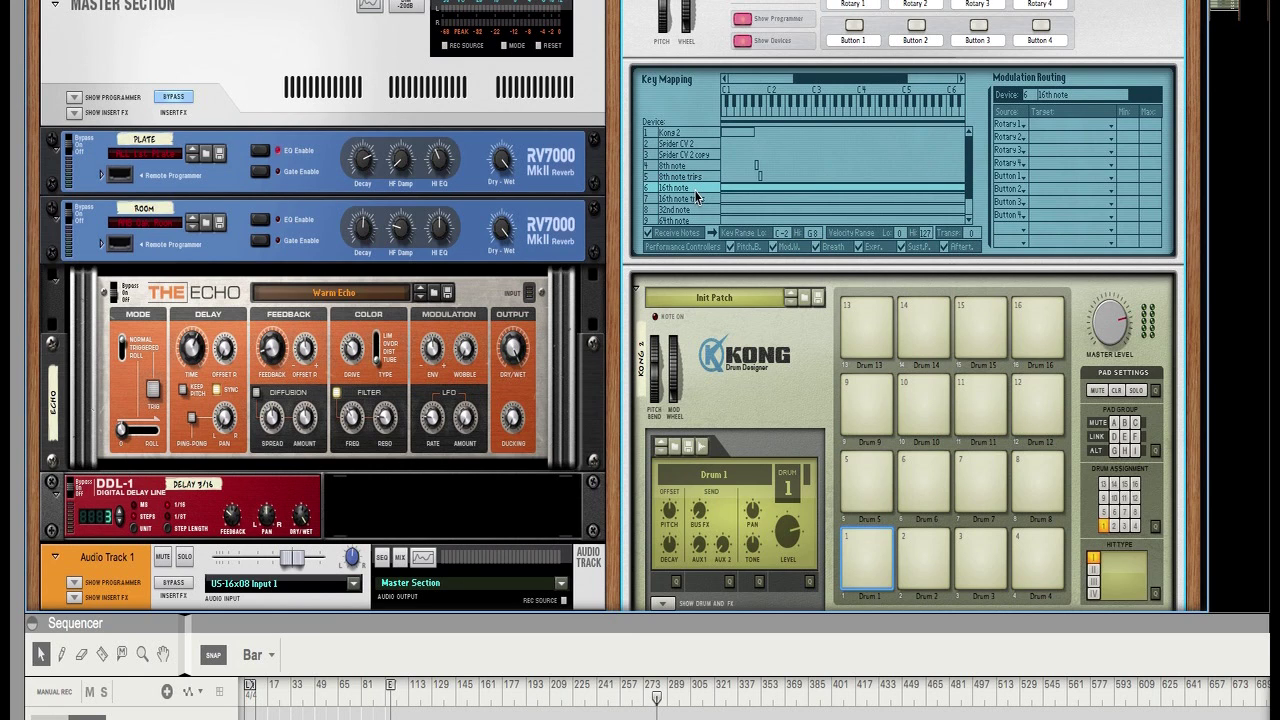
left_click_drag(786, 232, 773, 141)
mouse_move(812, 232)
left_mouse_down()
mouse_move(826, 262)
mouse_move(832, 404)
mouse_move(819, 324)
mouse_move(790, 270)
mouse_move(781, 133)
left_mouse_up()
left_click(734, 199)
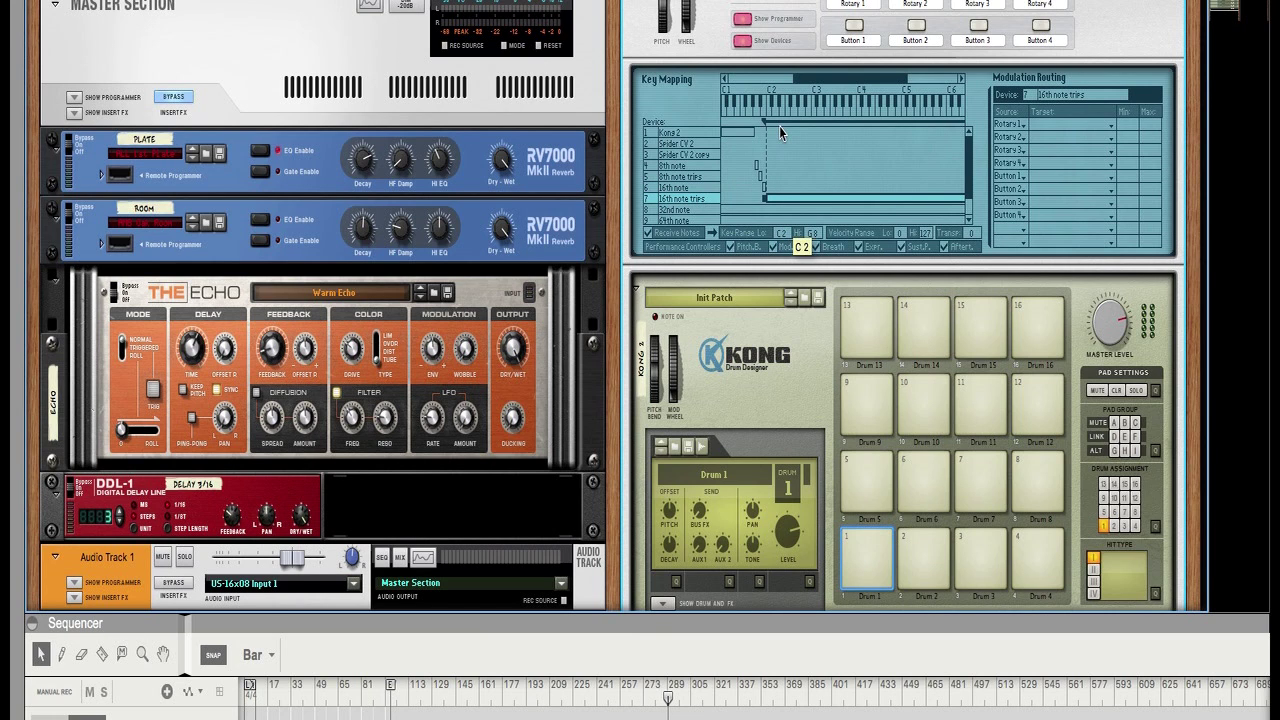
left_click_drag(815, 180, 815, 330)
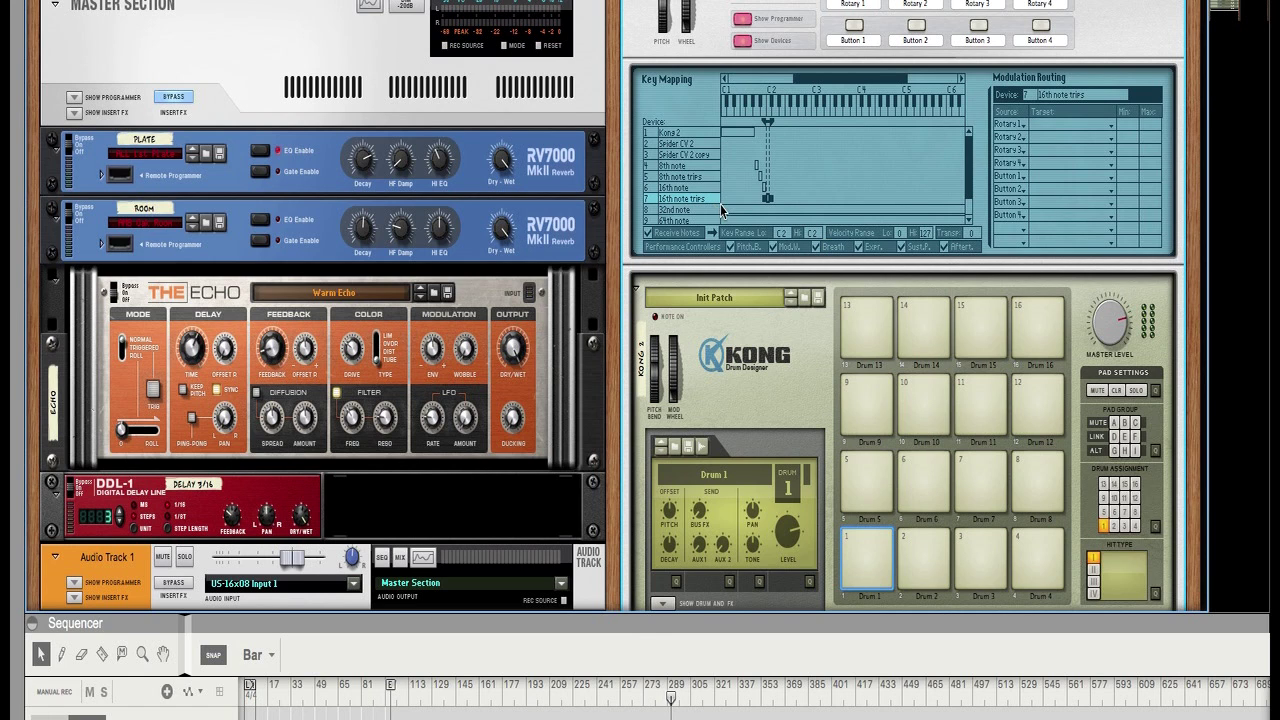
left_click(724, 210)
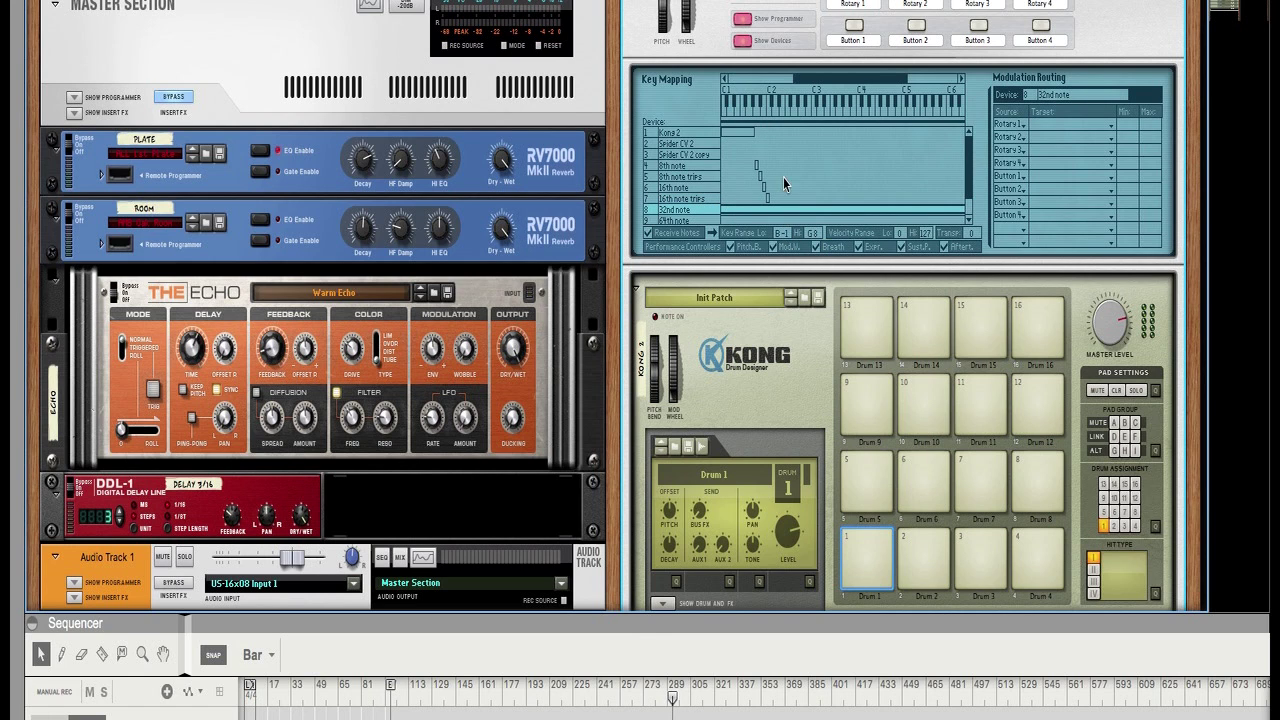
left_click_drag(779, 145, 781, 126)
left_click_drag(818, 237, 789, 317)
Map the 64th note arpeggiator to D2 and the 128th note to D#2.
left_click(701, 221)
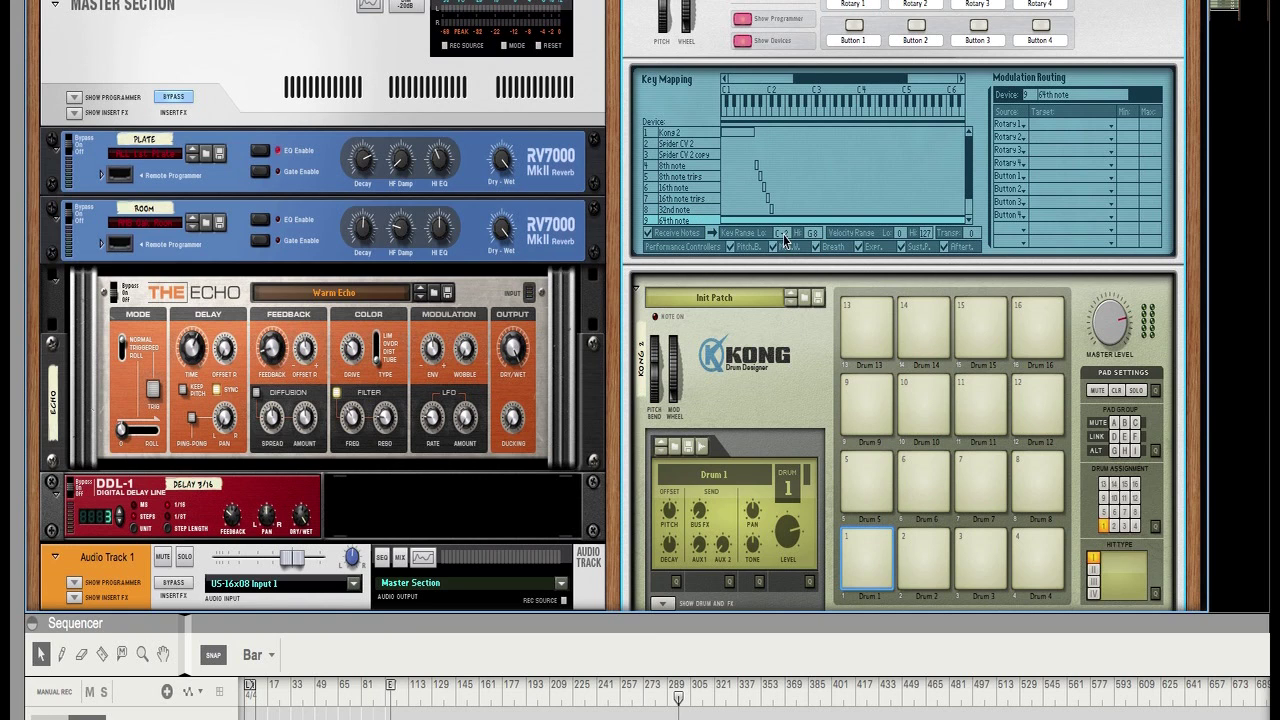
left_click_drag(784, 236, 771, 126)
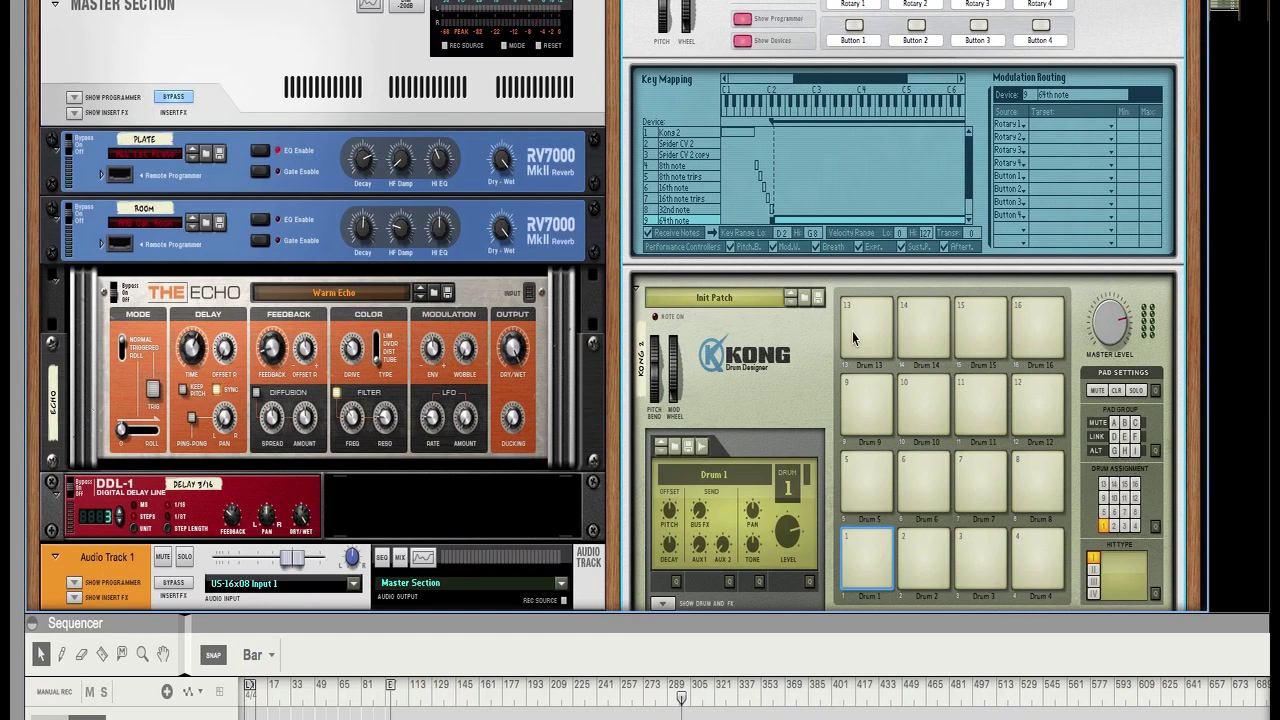
left_click_drag(813, 234, 825, 403)
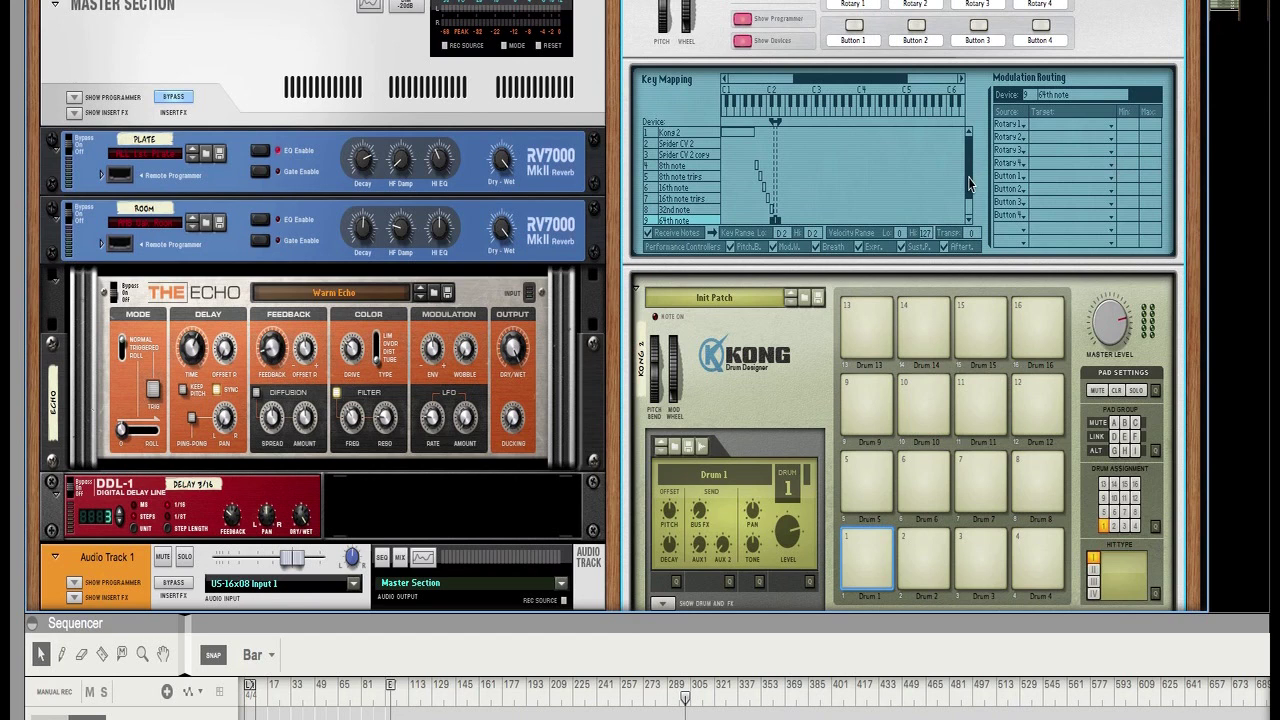
scroll(972, 182, "down", 2)
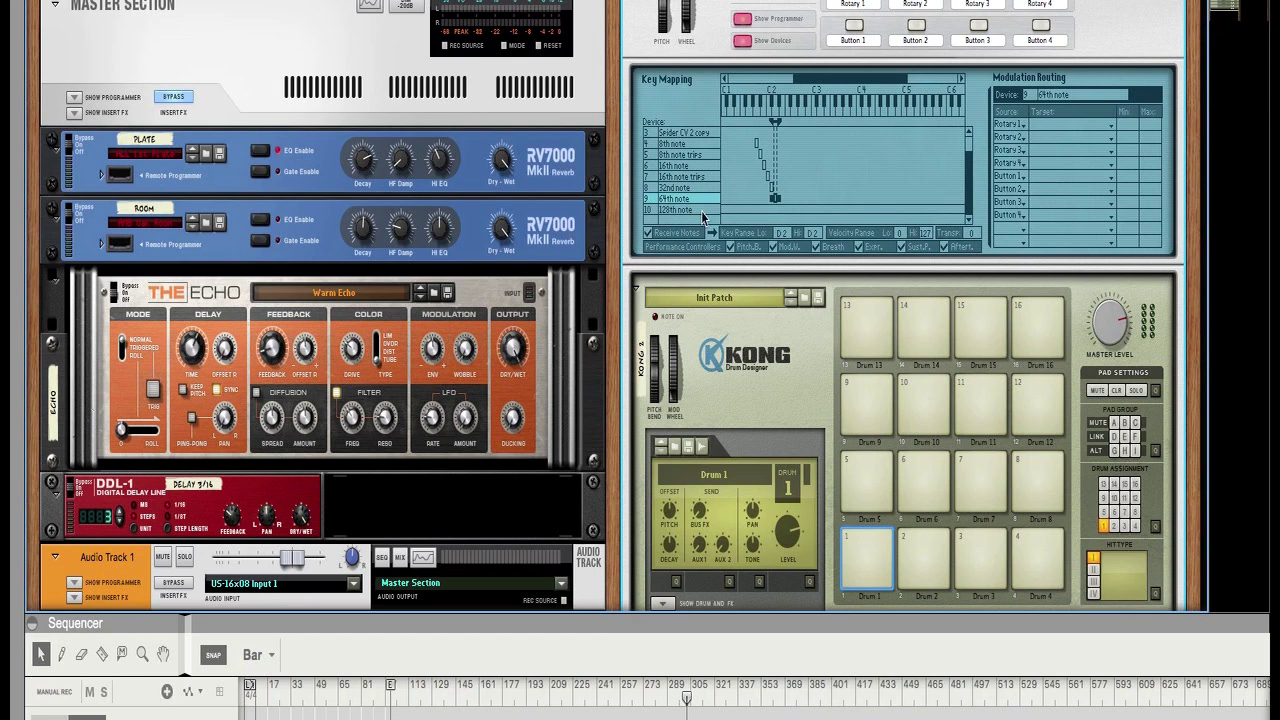
left_click(700, 211)
left_click_drag(783, 235, 812, 186)
left_click_drag(812, 233, 824, 404)
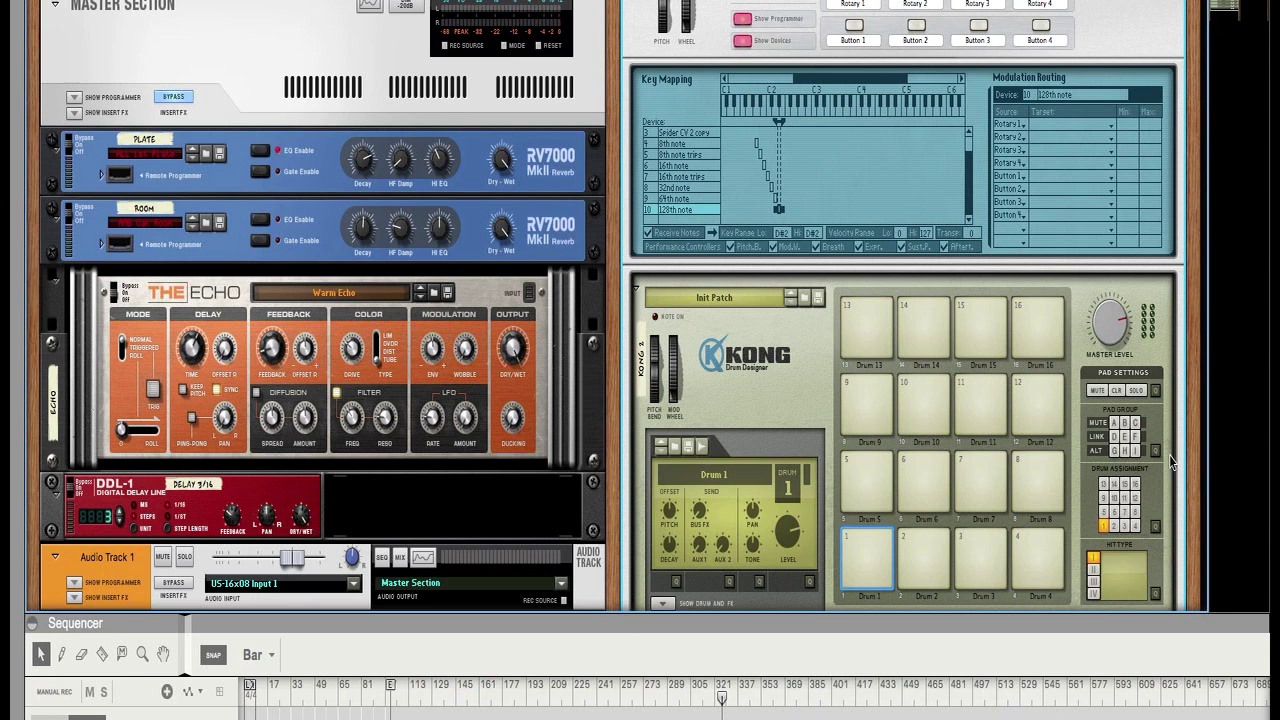
Fold both Spider CV mergers into strips.
scroll(1195, 410, "down", 3)
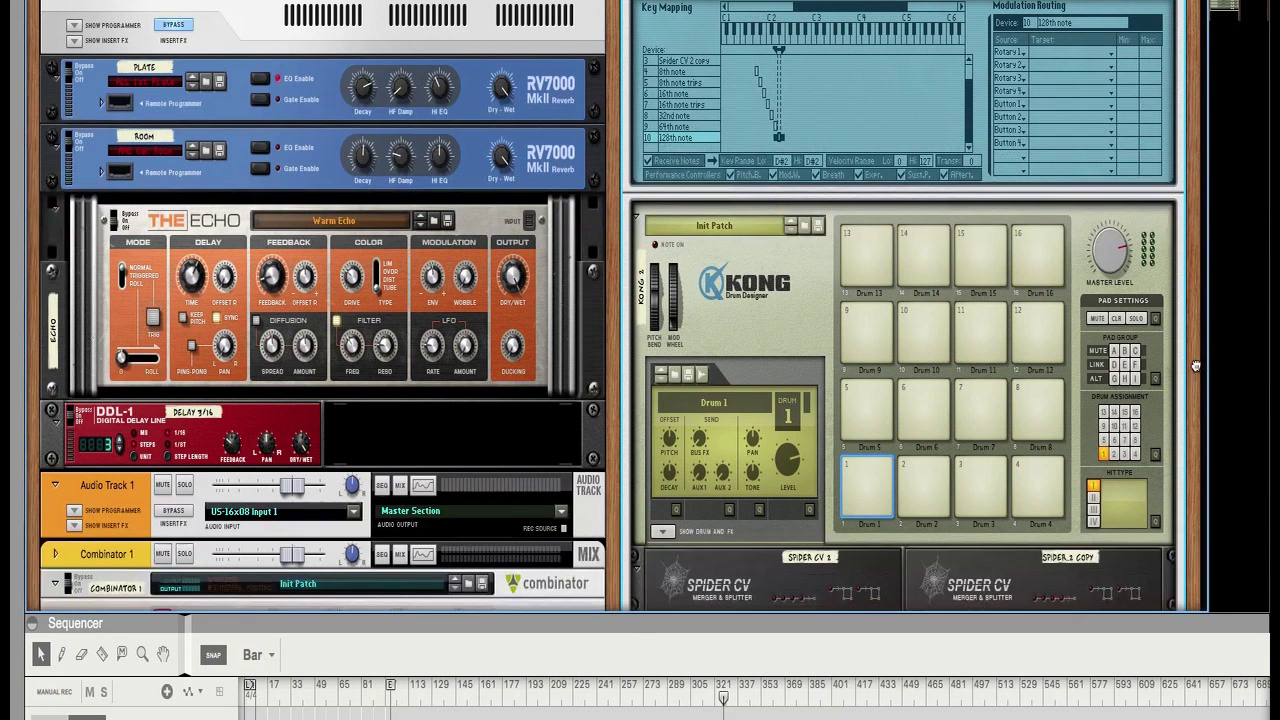
scroll(1195, 366, "up", 4)
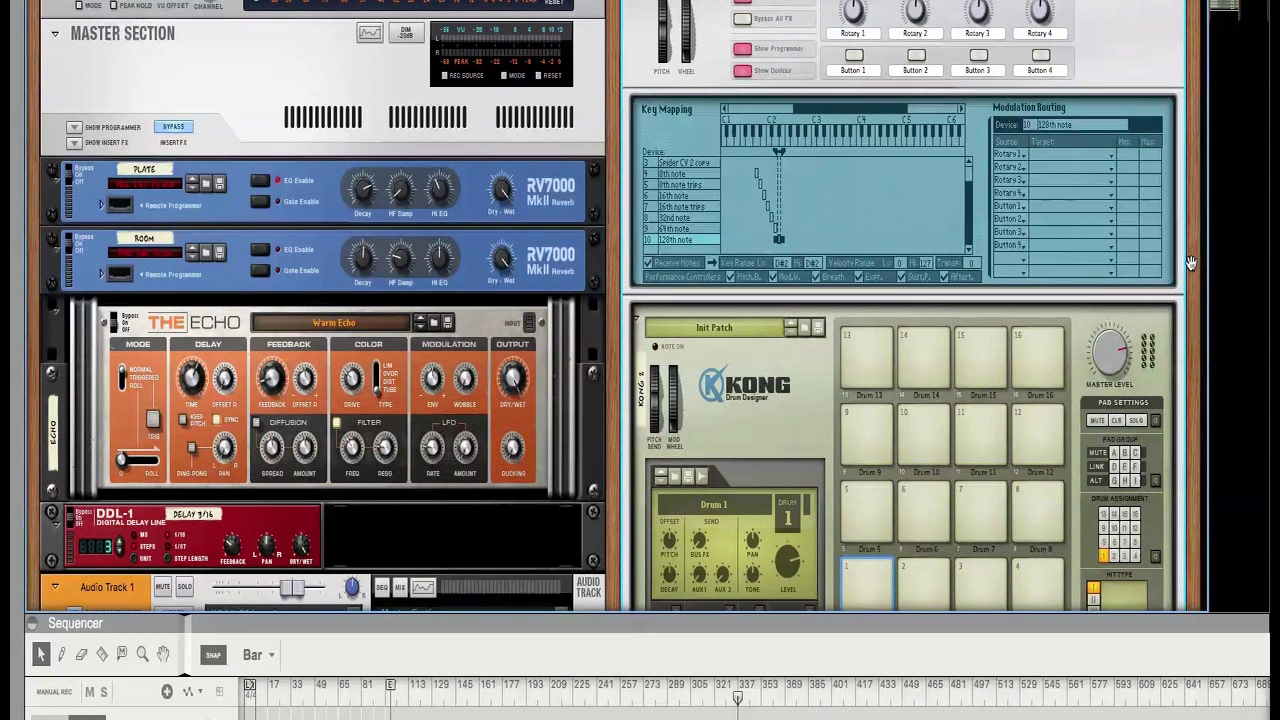
scroll(1190, 262, "down", 7)
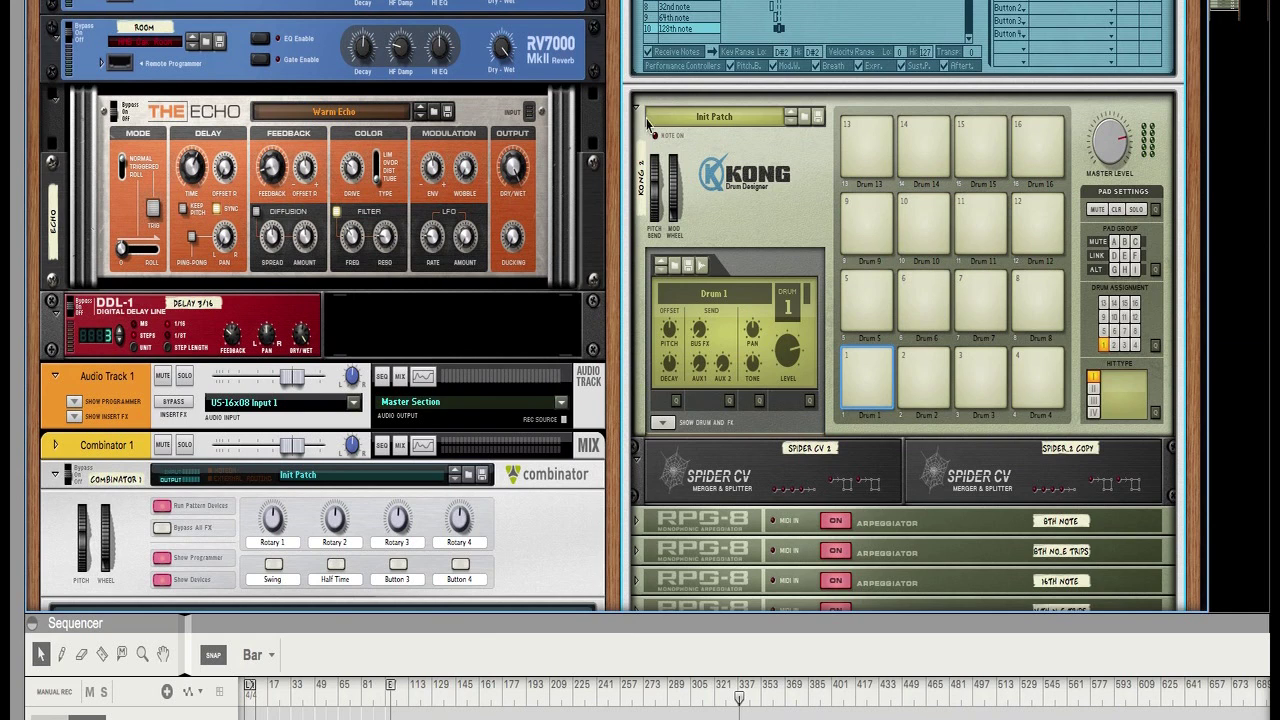
left_click(639, 460)
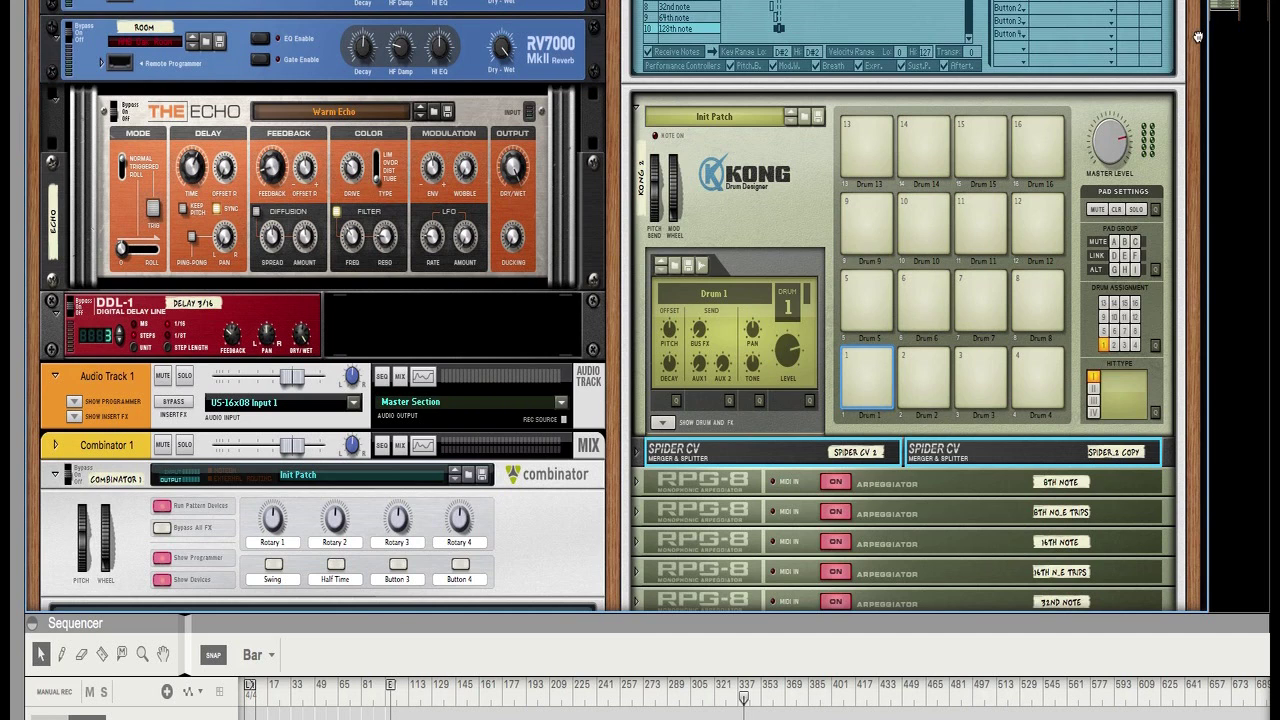
scroll(1198, 37, "up", 3)
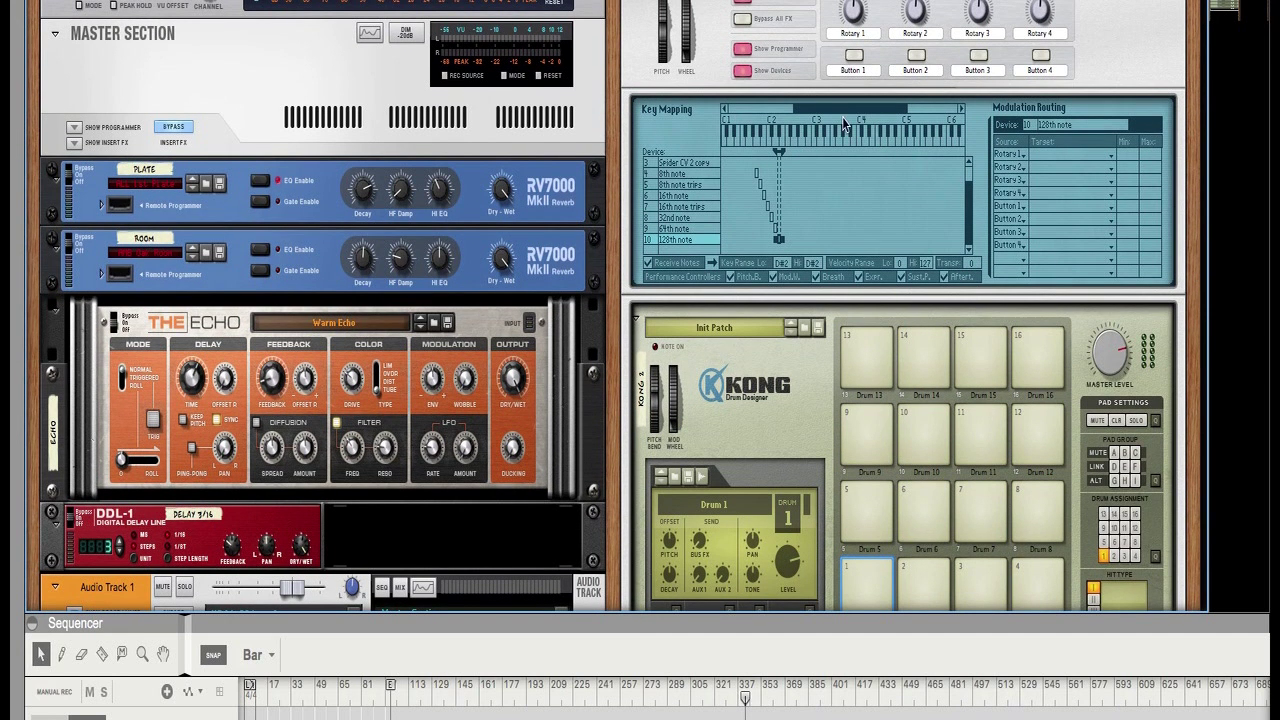
Relabel the Combinator's Button 1 as 'Shuffle'.
double_click(856, 71)
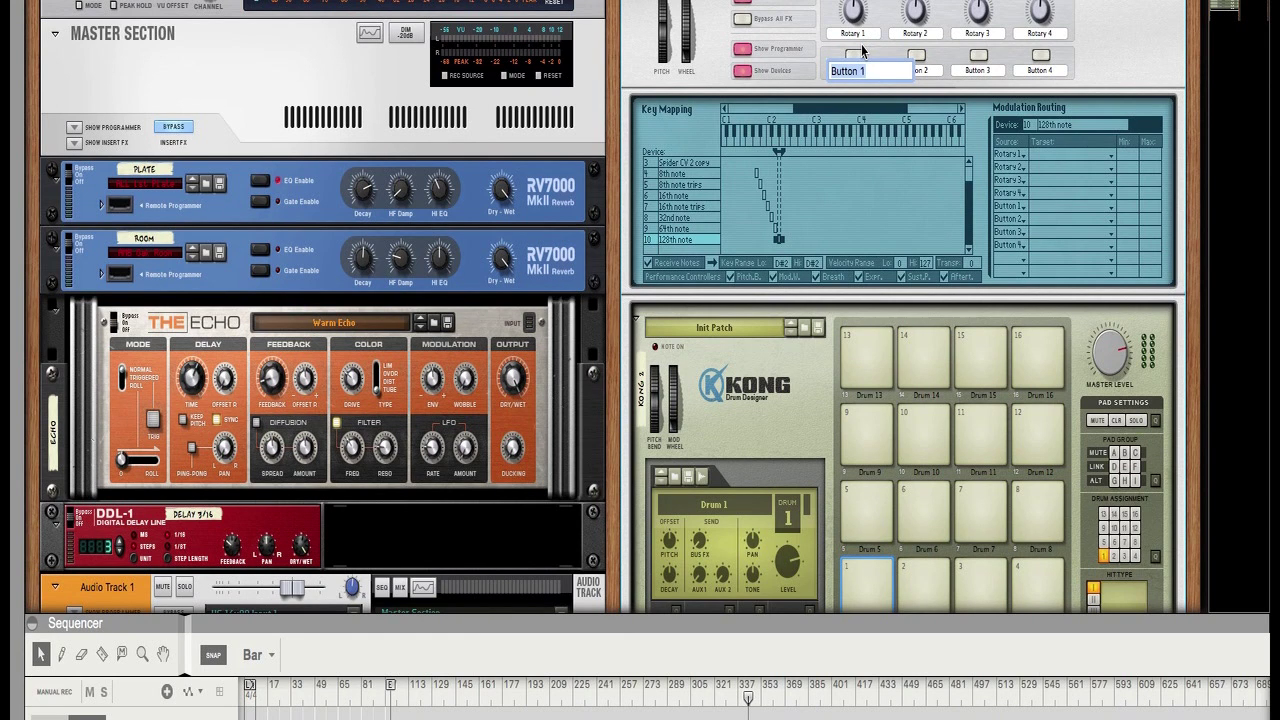
type("Shuffle")
key("Return")
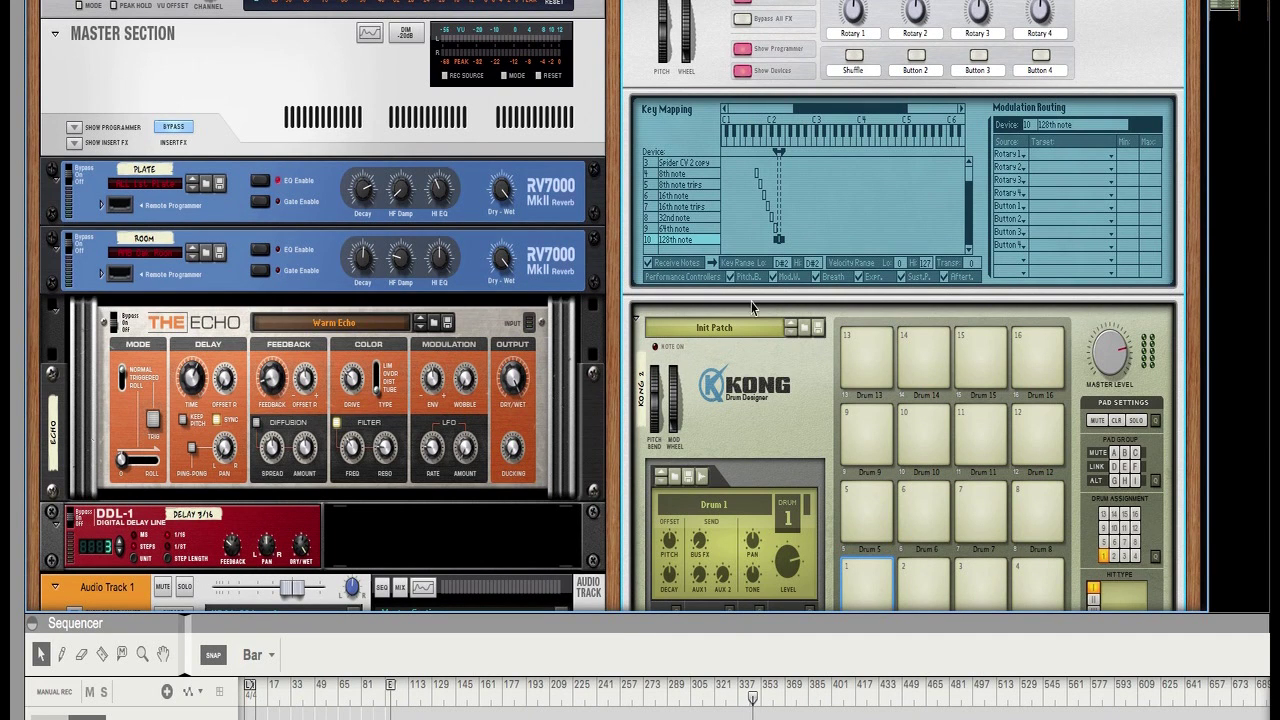
Route Button 1 to Pattern > Shuffle on the 8th note and 8th note trips arpeggiators.
left_click(685, 175)
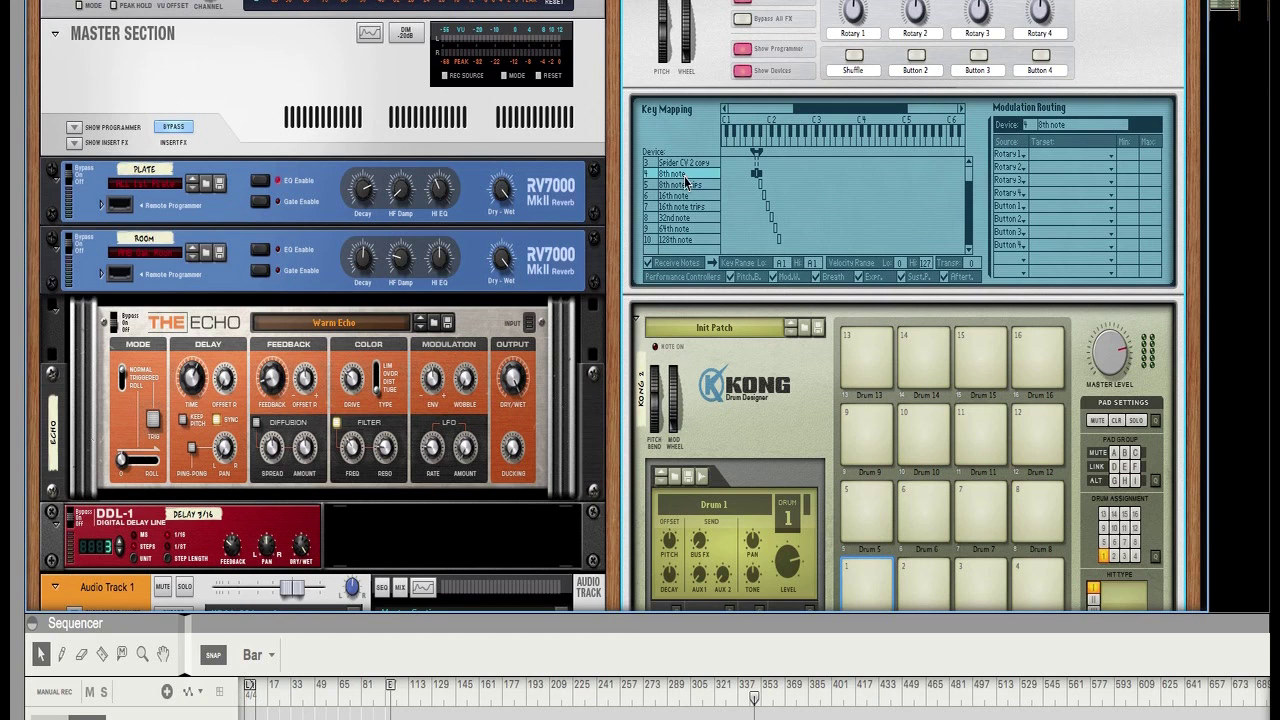
left_click(1041, 209)
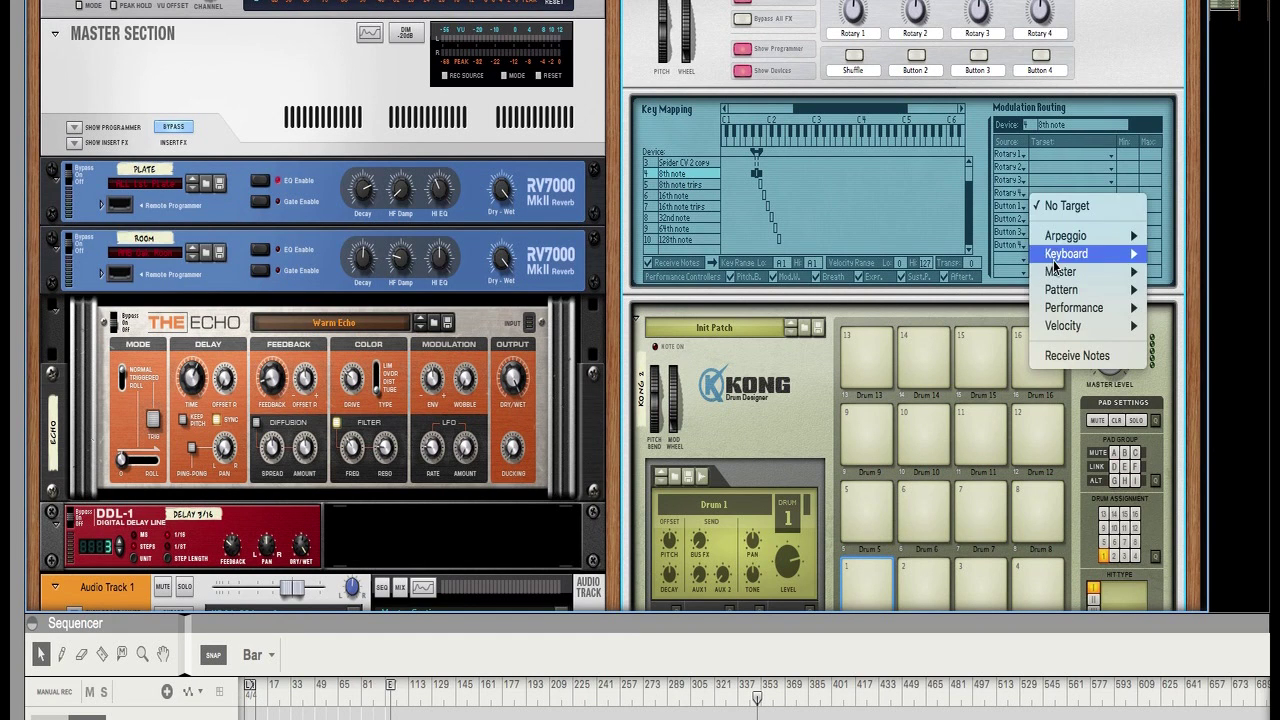
mouse_move(1065, 292)
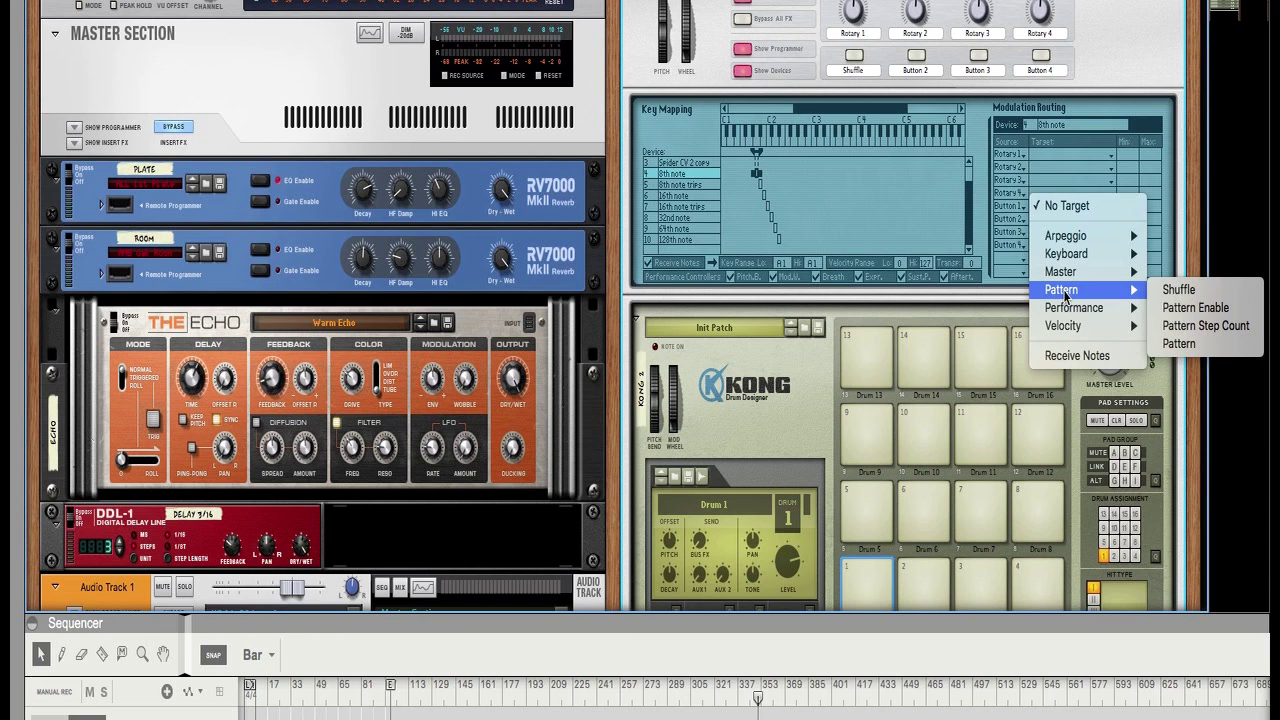
left_click(1180, 289)
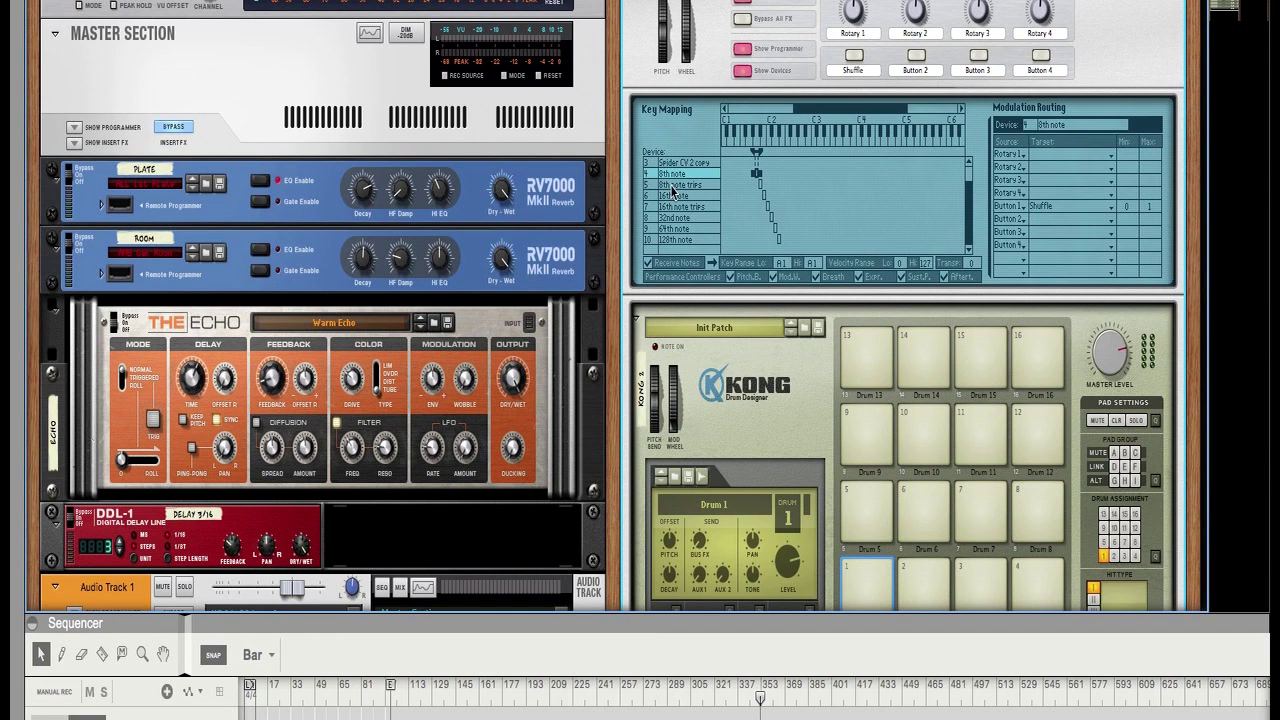
left_click(672, 185)
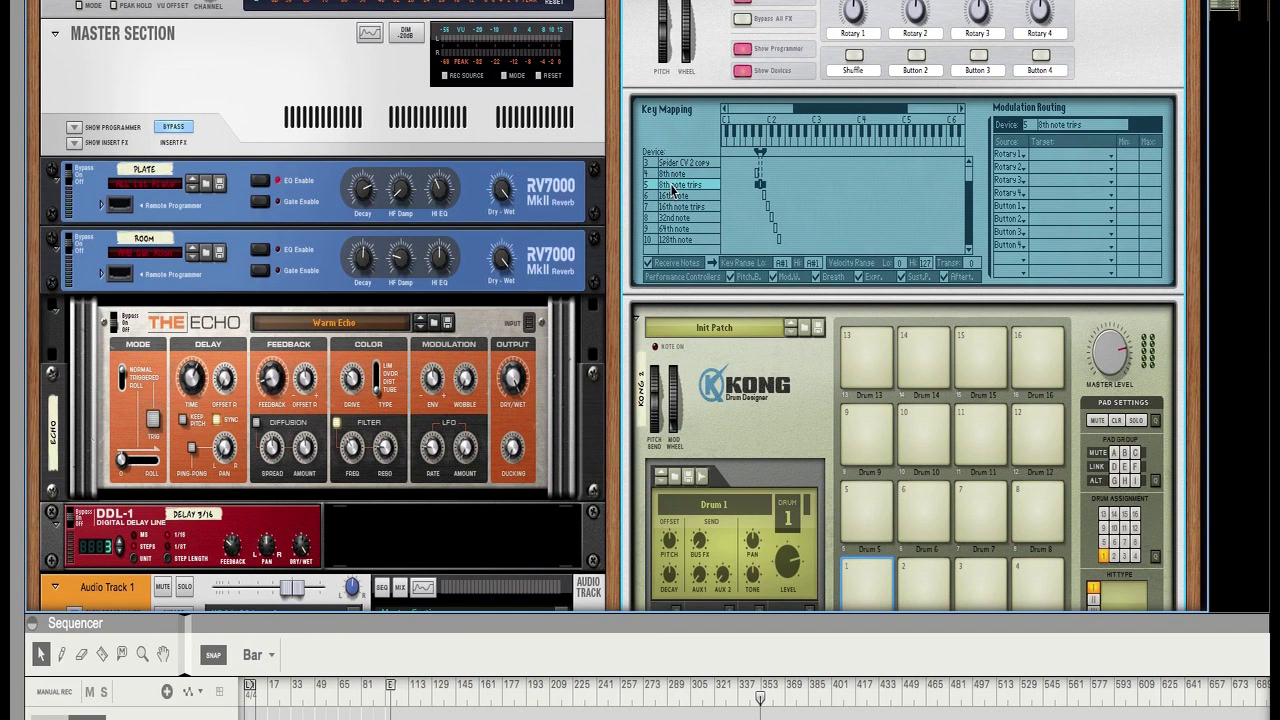
left_click(1056, 213)
mouse_move(1073, 291)
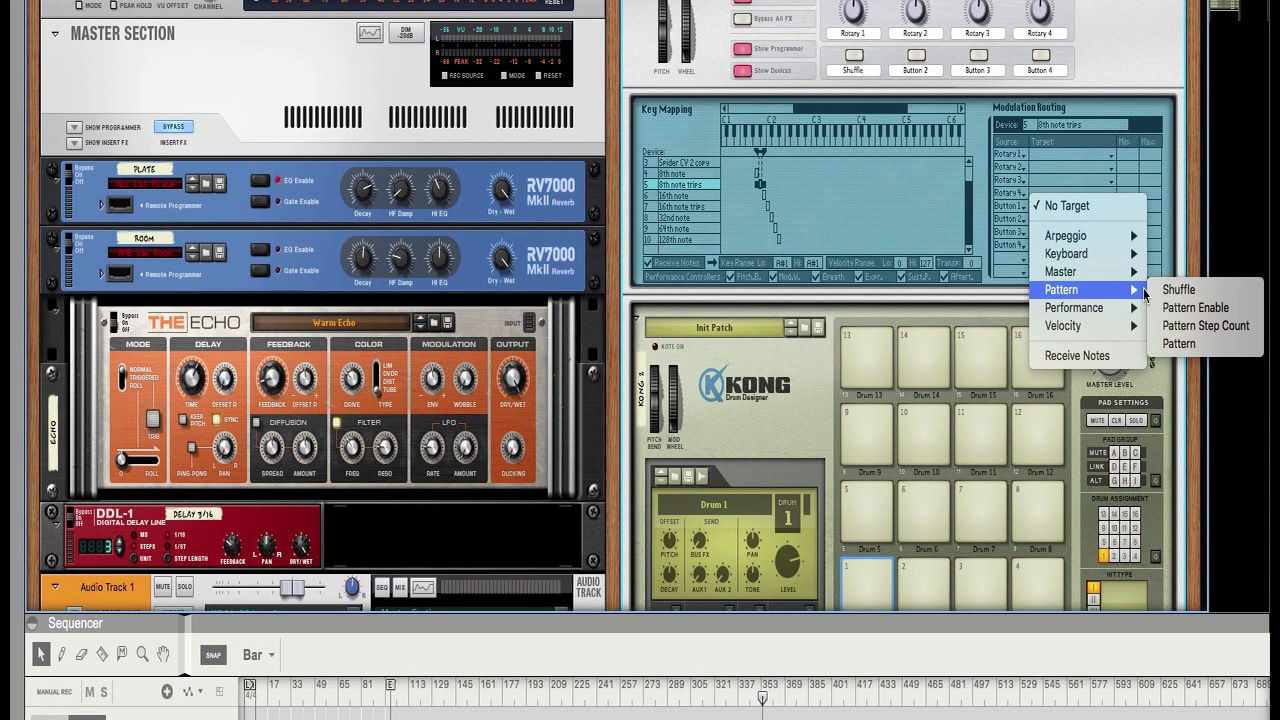
left_click(1172, 292)
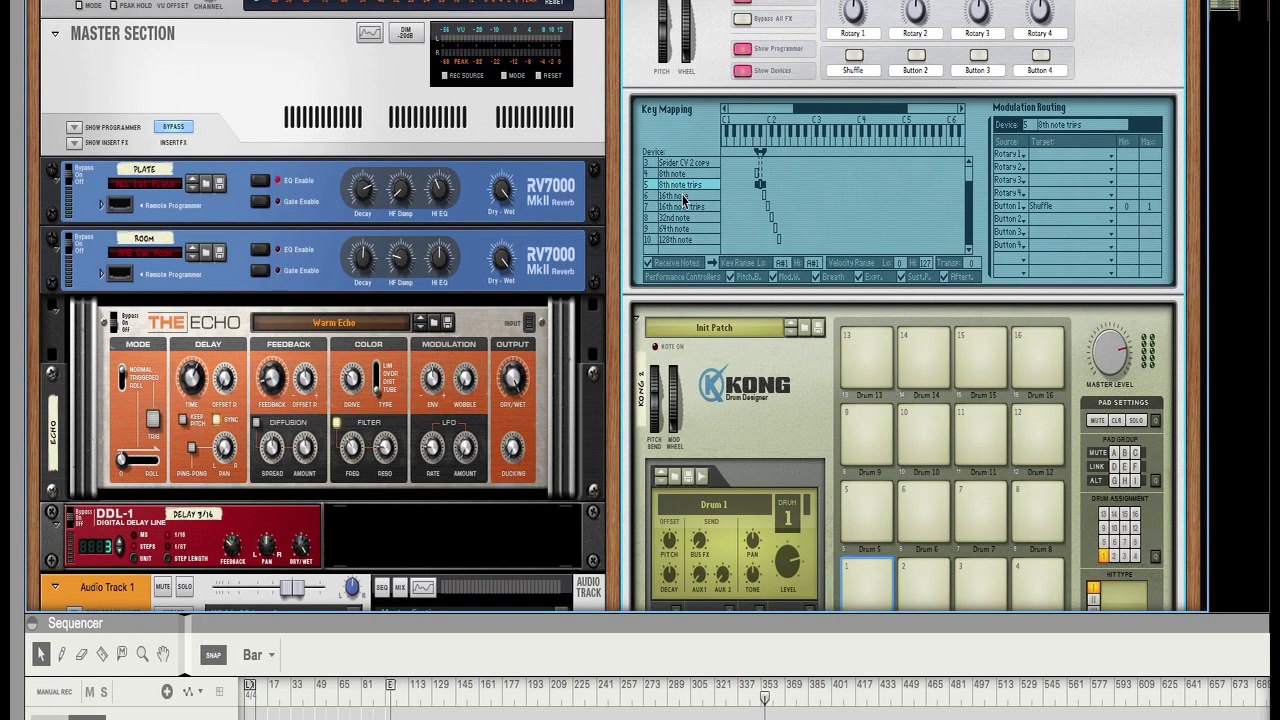
Route Button 1 to Pattern > Shuffle on the 16th note and 16th note trips arpeggiators.
left_click(672, 196)
left_click(1054, 237)
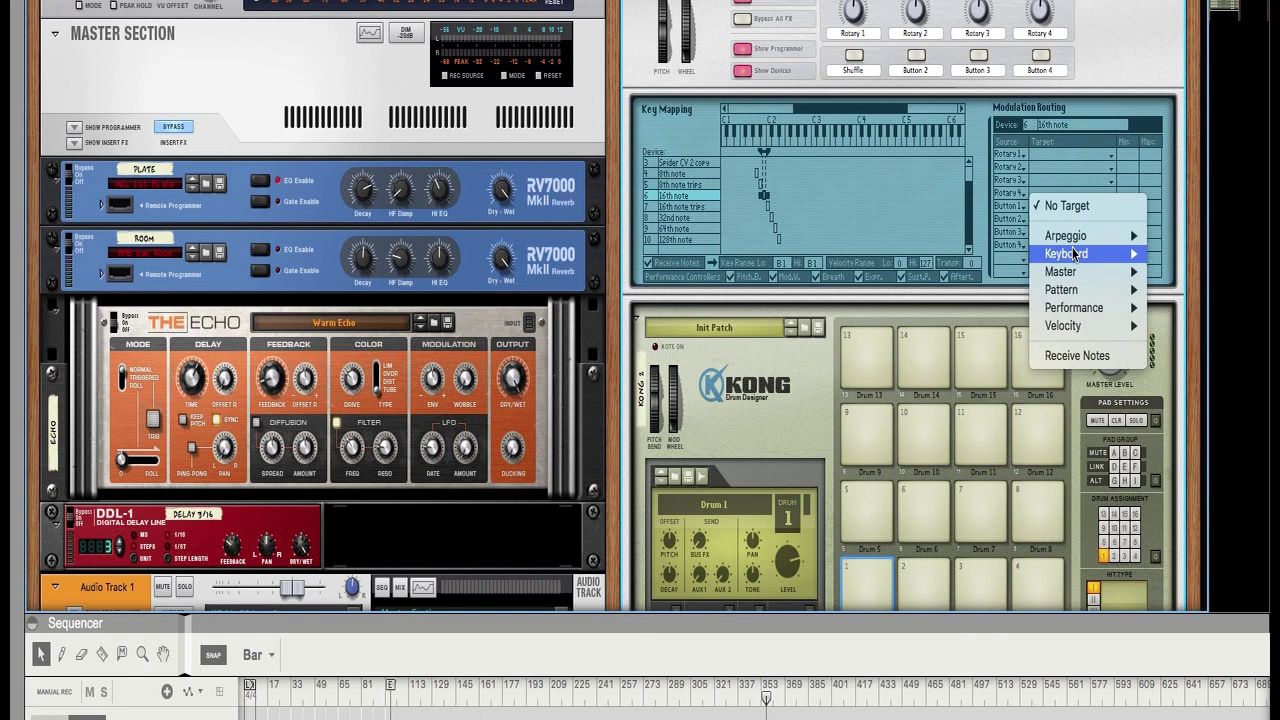
mouse_move(1104, 292)
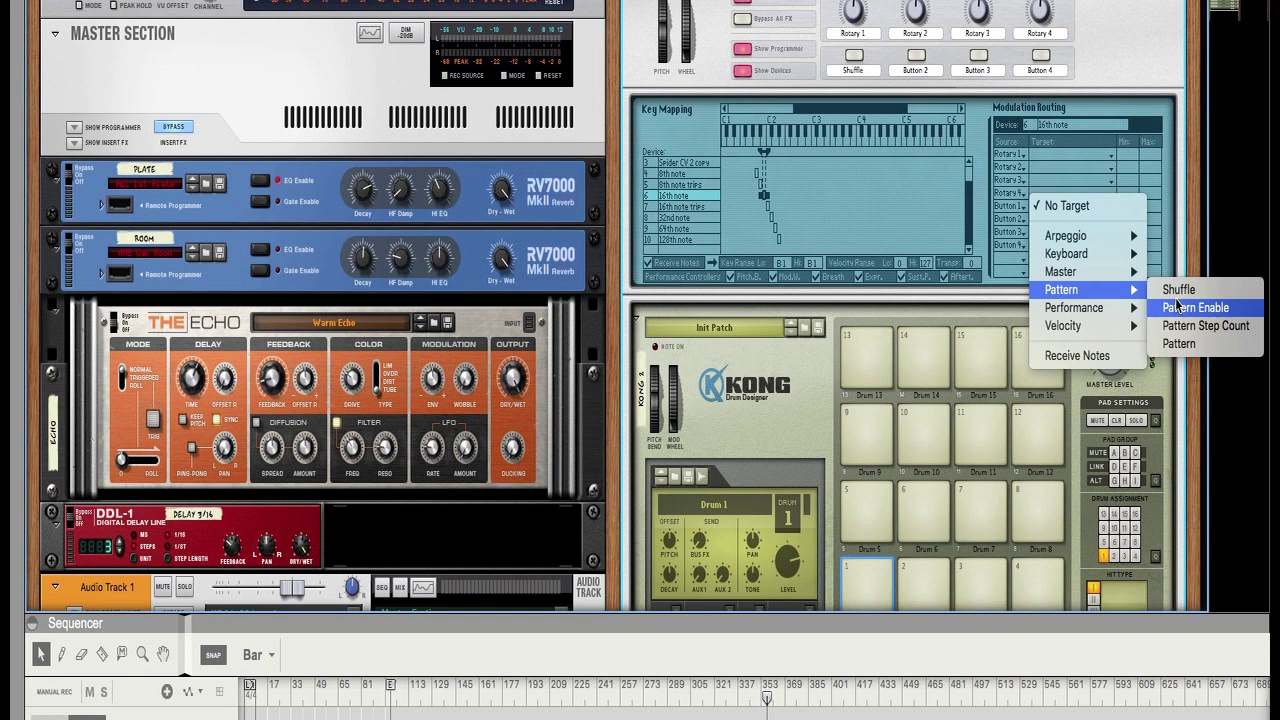
left_click(1177, 292)
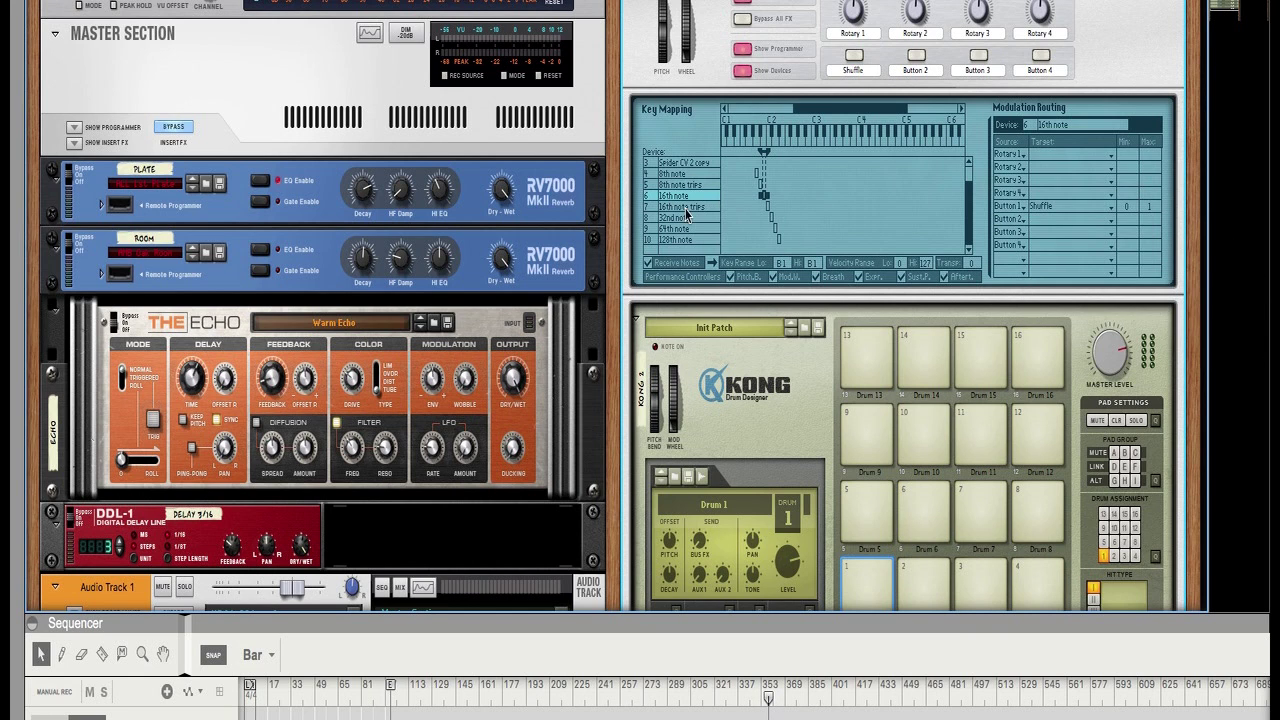
left_click(687, 208)
left_click(1047, 206)
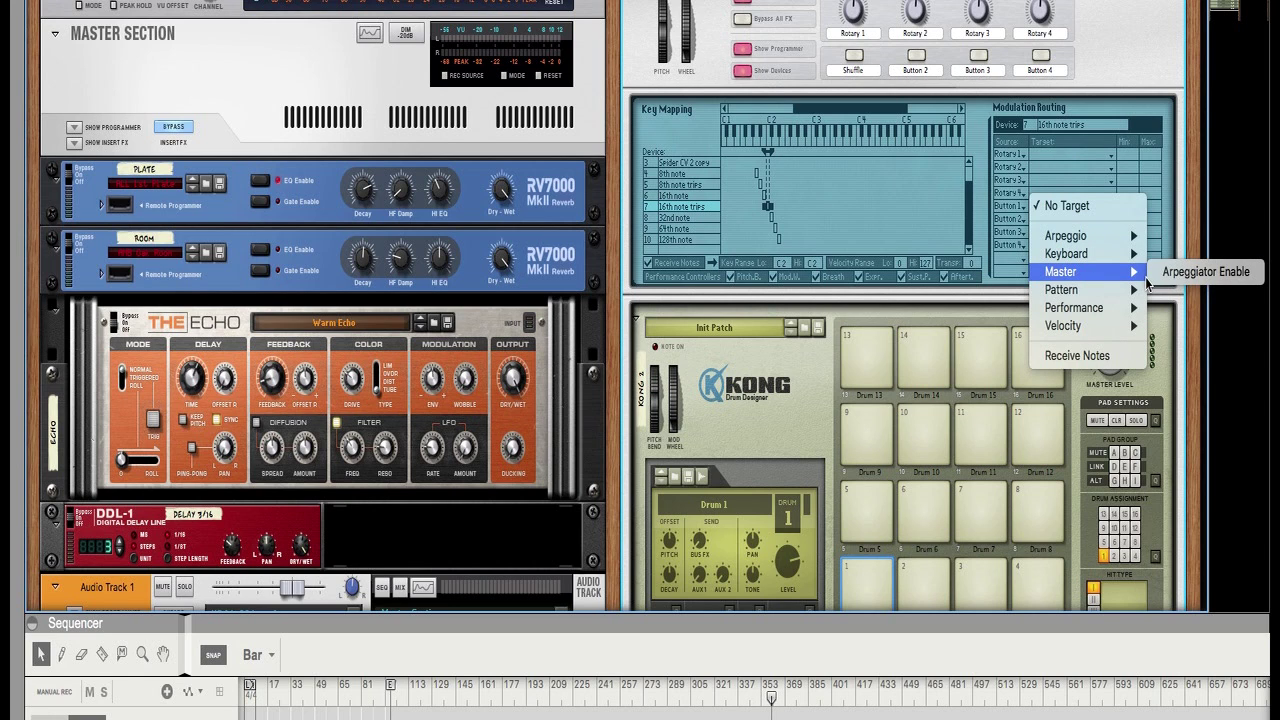
mouse_move(1108, 291)
left_click(1168, 291)
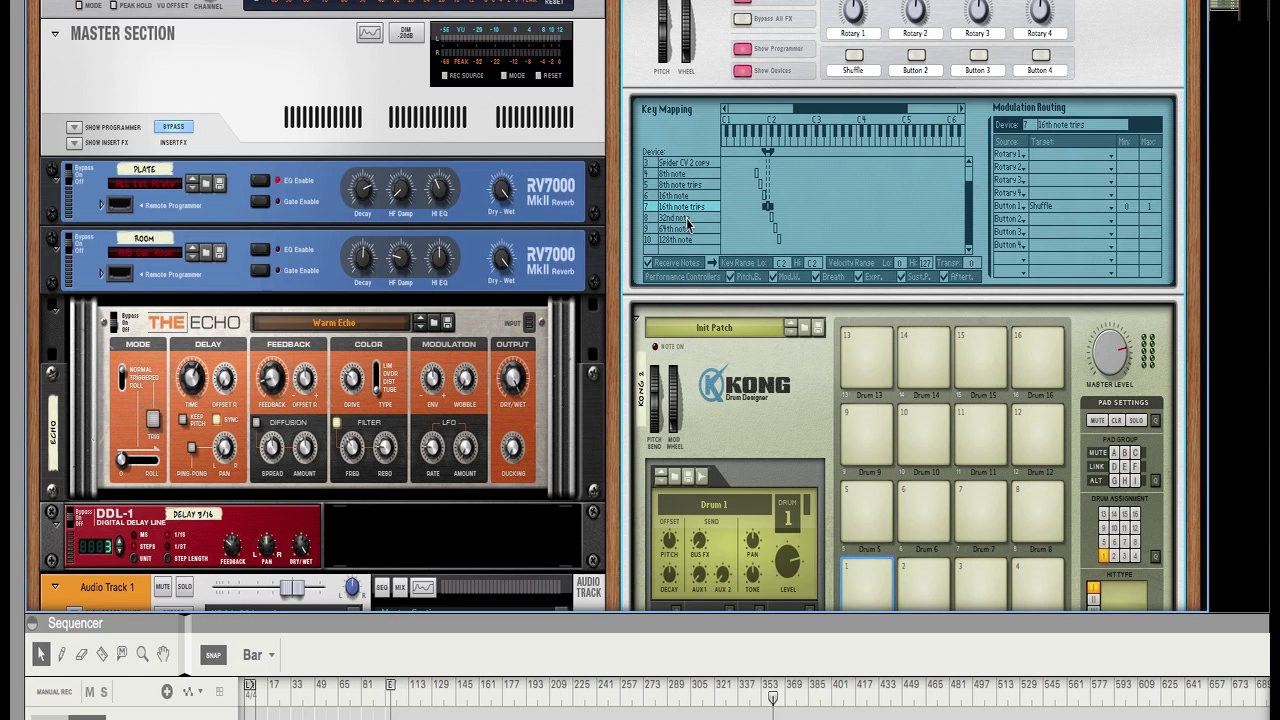
Route Button 1 to Pattern > Shuffle on the 32nd, 64th and 128th note arpeggiators.
left_click(687, 218)
left_click(1049, 209)
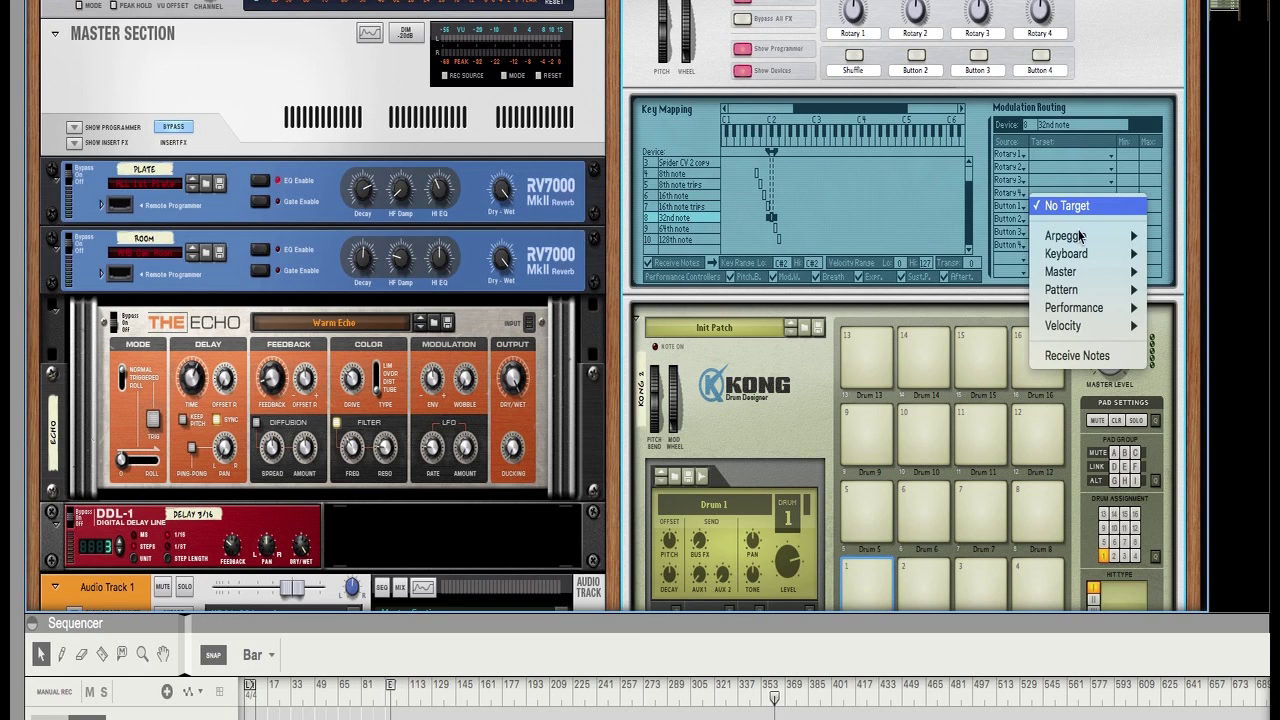
mouse_move(1094, 288)
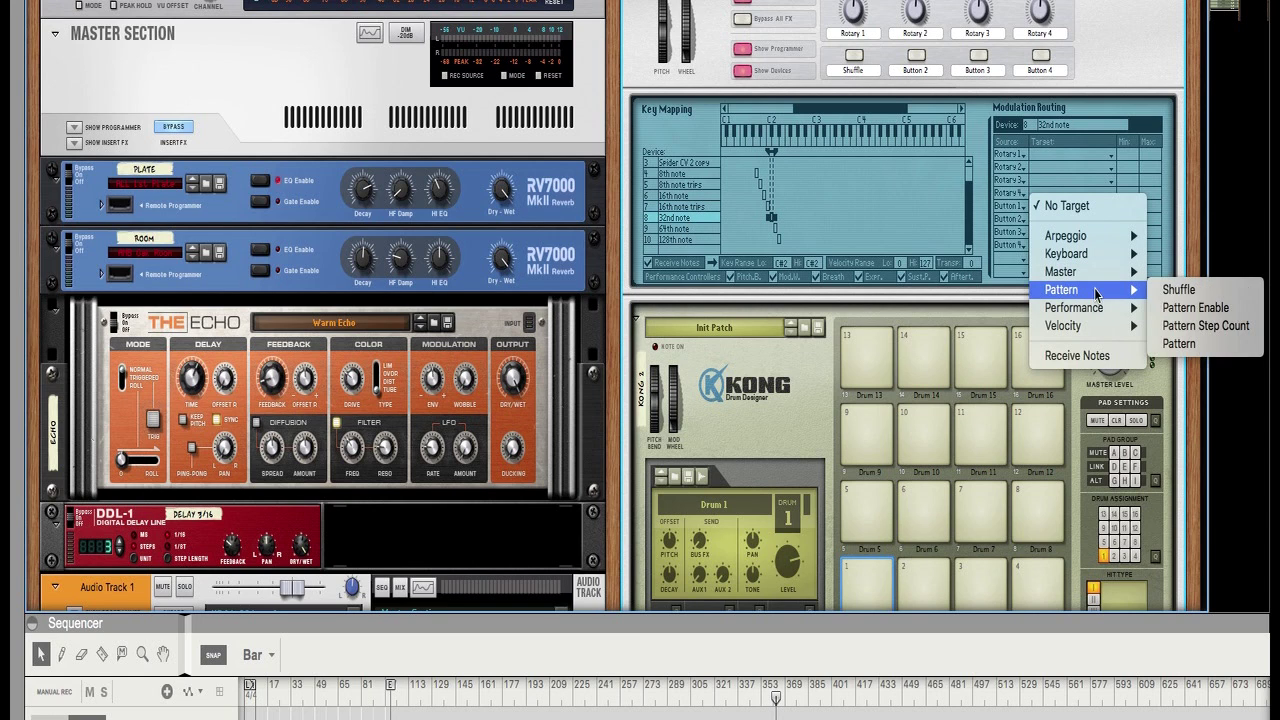
left_click(1177, 289)
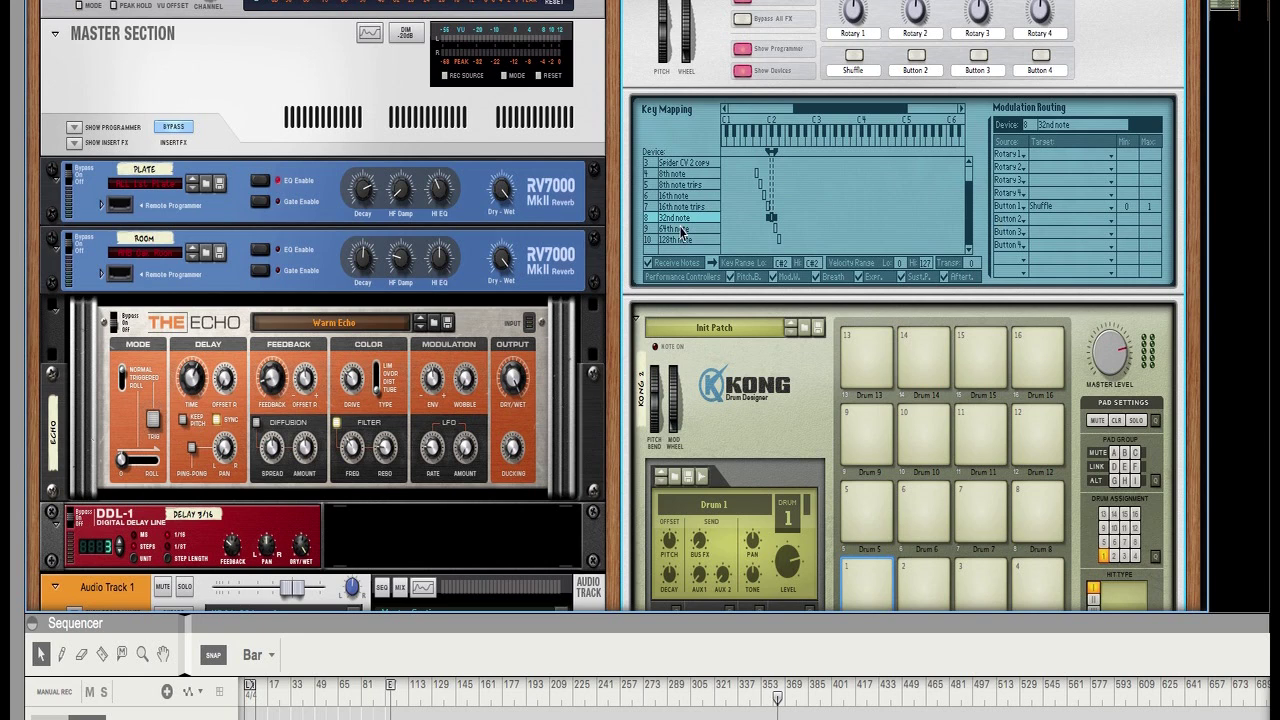
left_click(681, 230)
left_click(1040, 206)
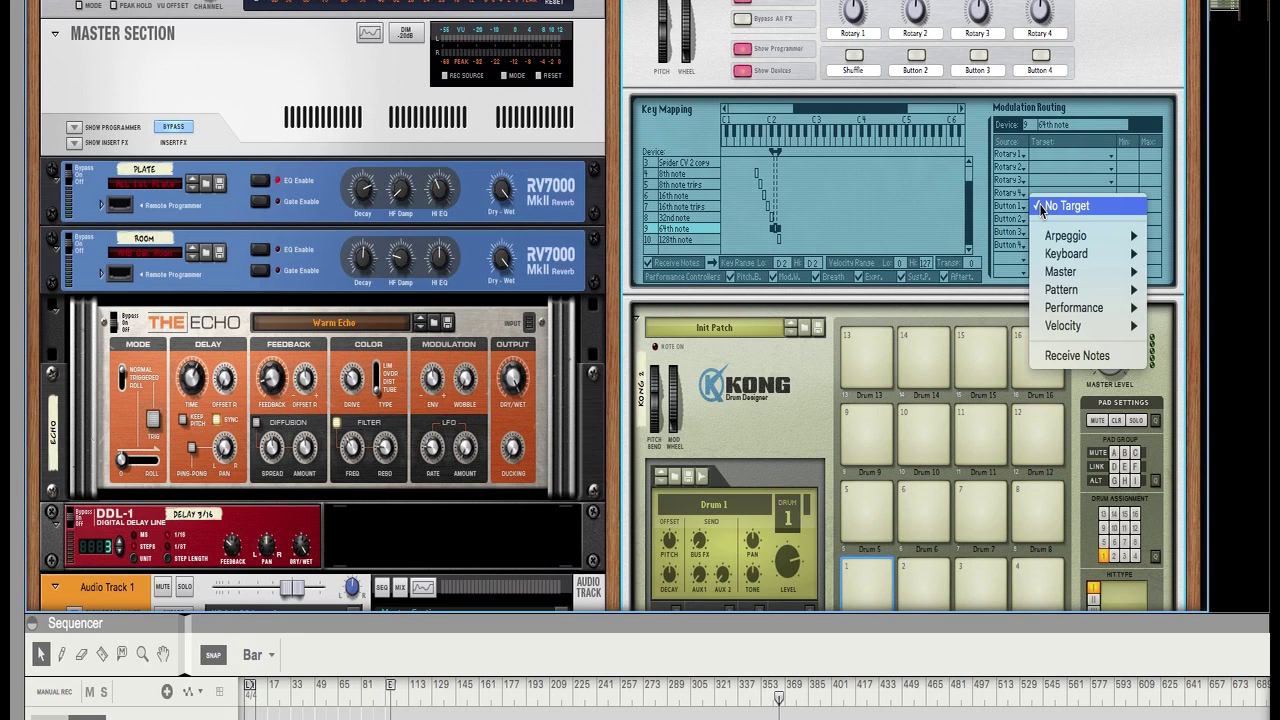
mouse_move(1085, 290)
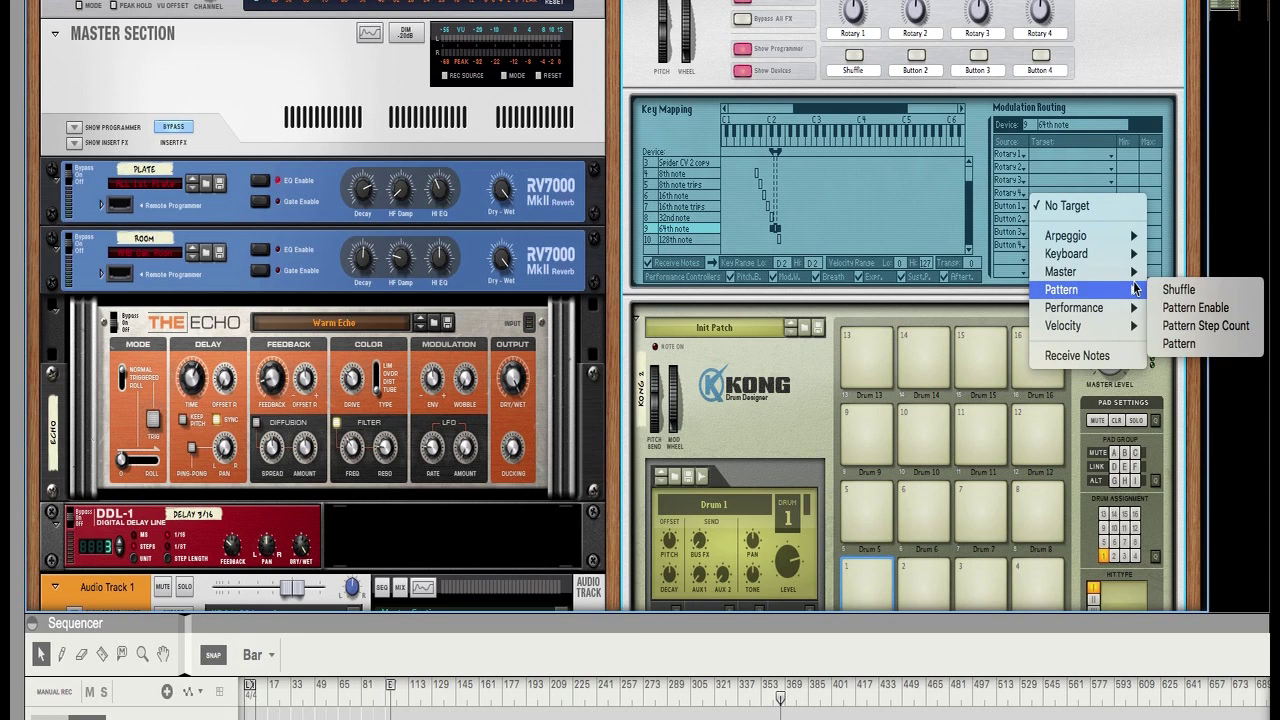
left_click(1177, 290)
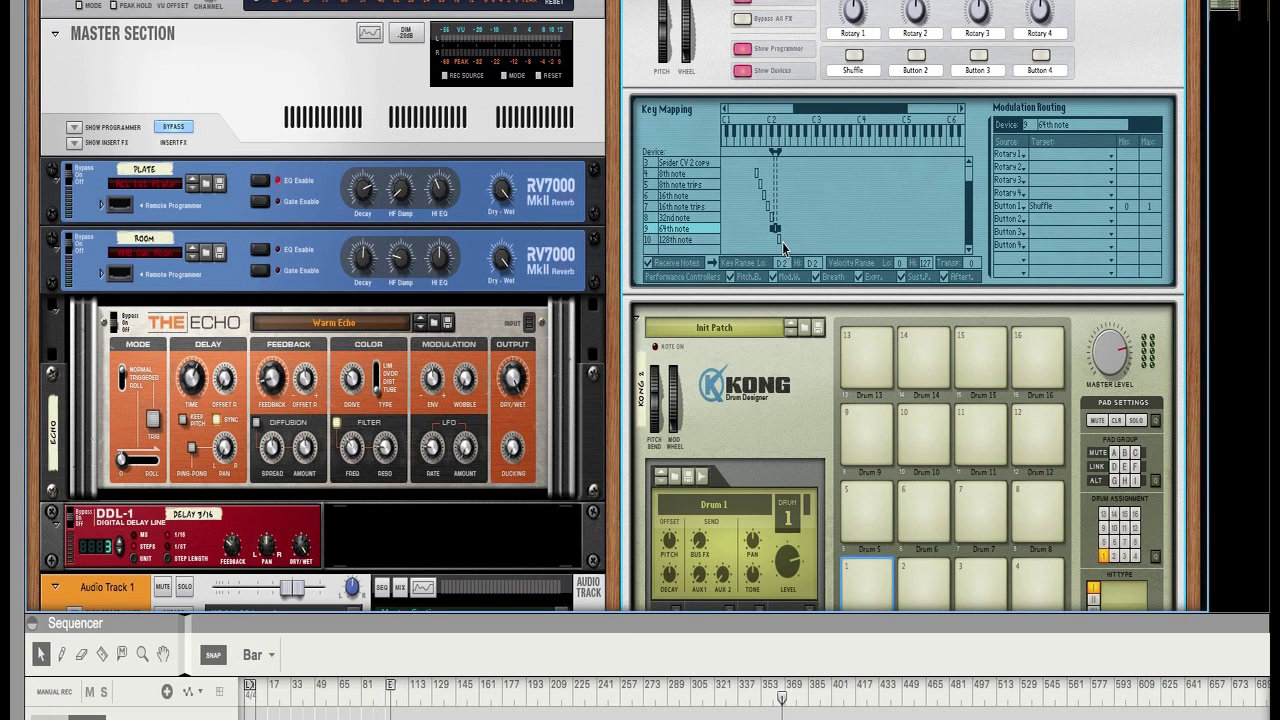
left_click(692, 240)
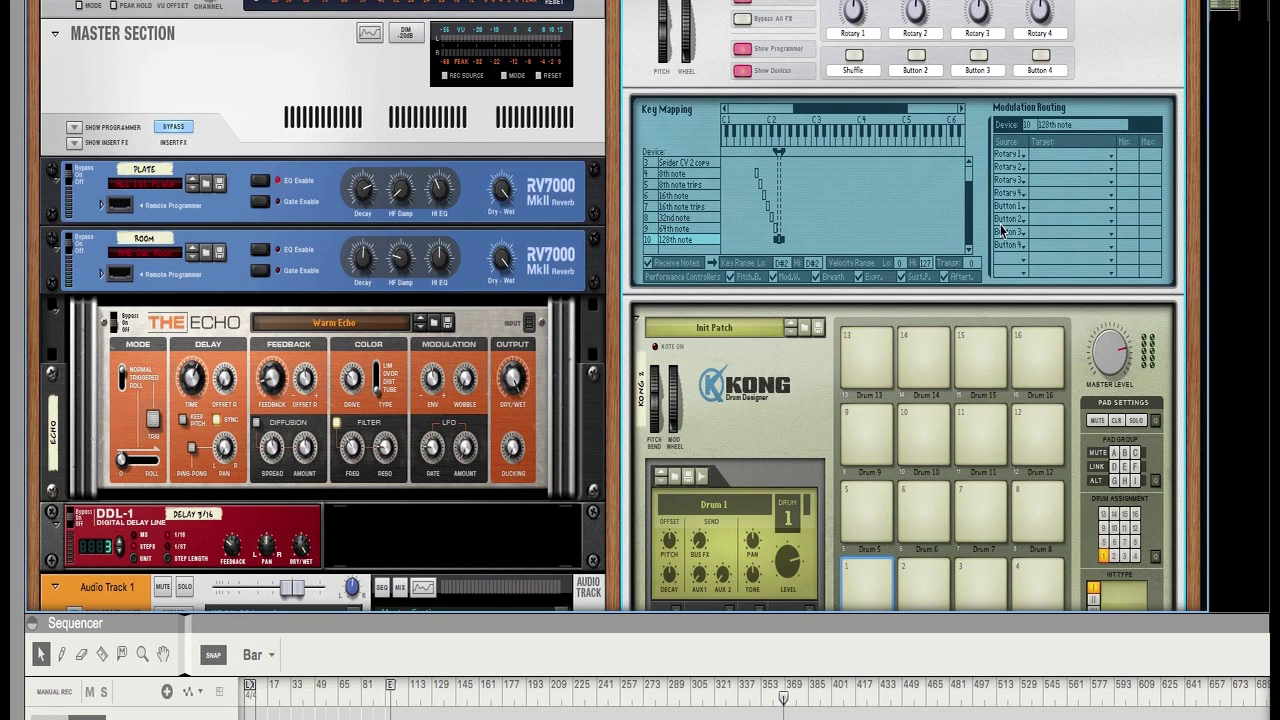
left_click(1088, 205)
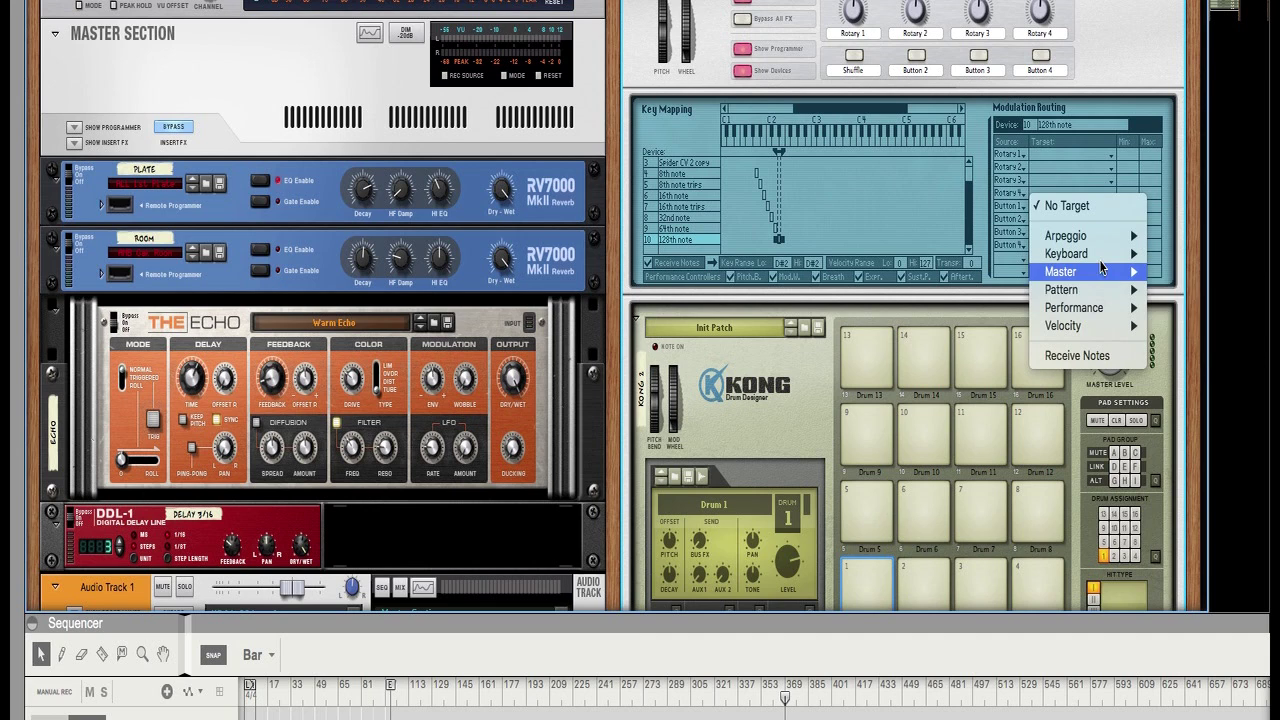
mouse_move(1105, 288)
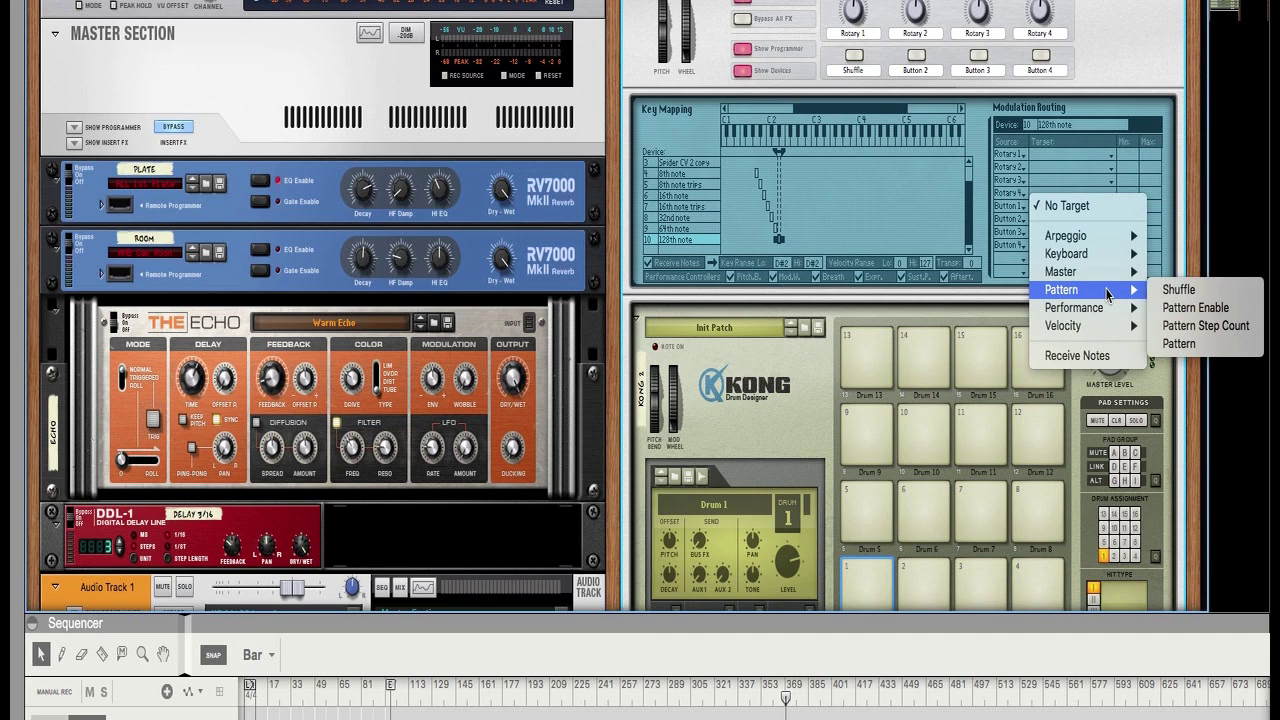
left_click(1206, 289)
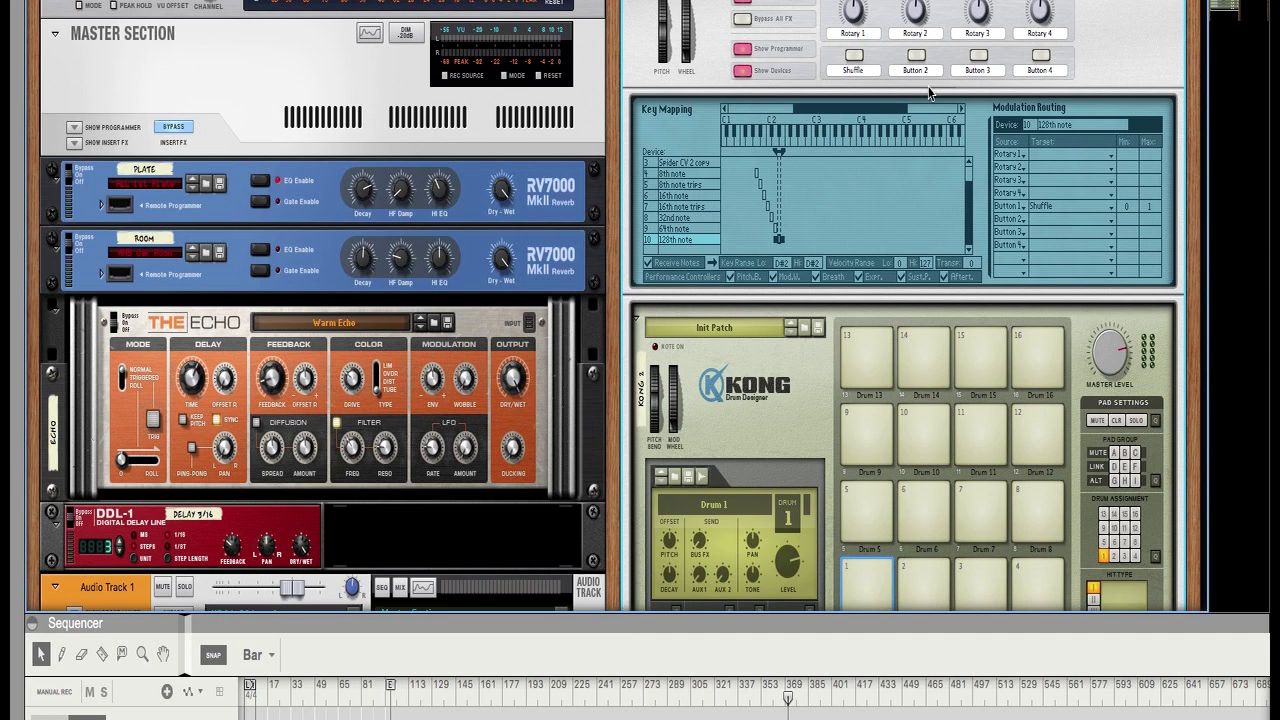
Fold Kong, expand the 8th note arpeggiator, and toggle Shuffle on, off, then on again.
left_click(638, 320)
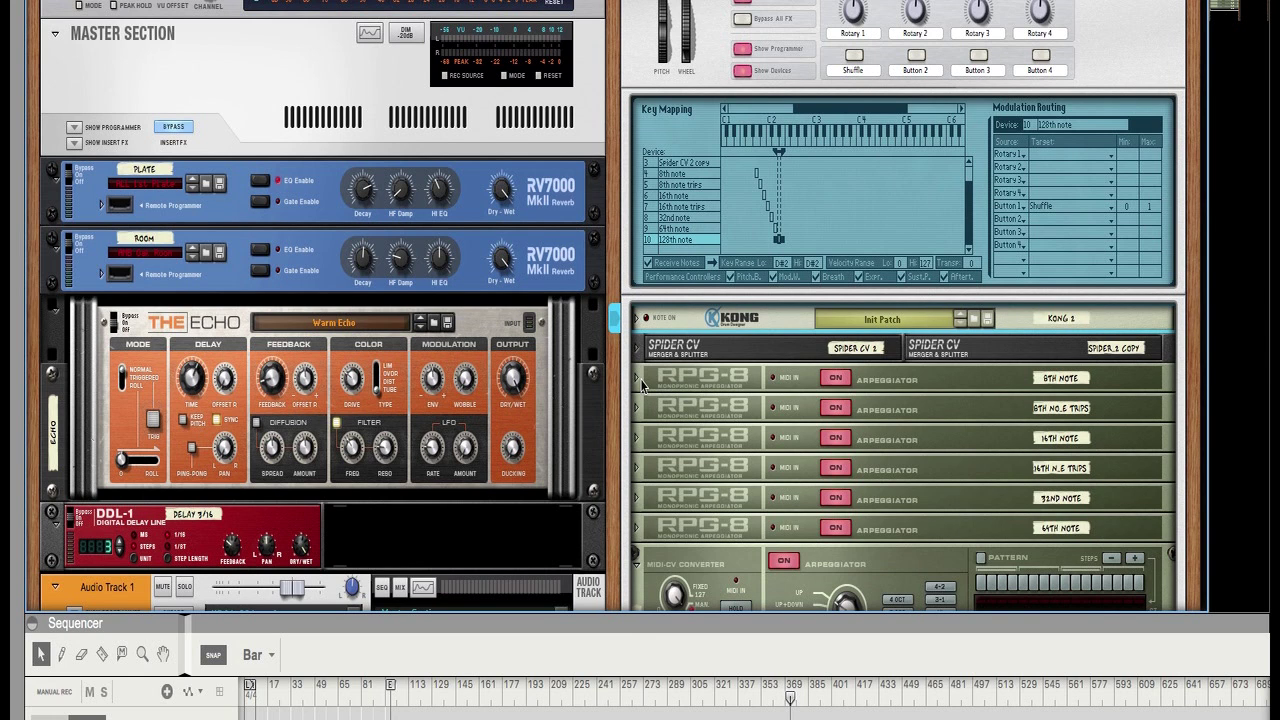
left_click(637, 380)
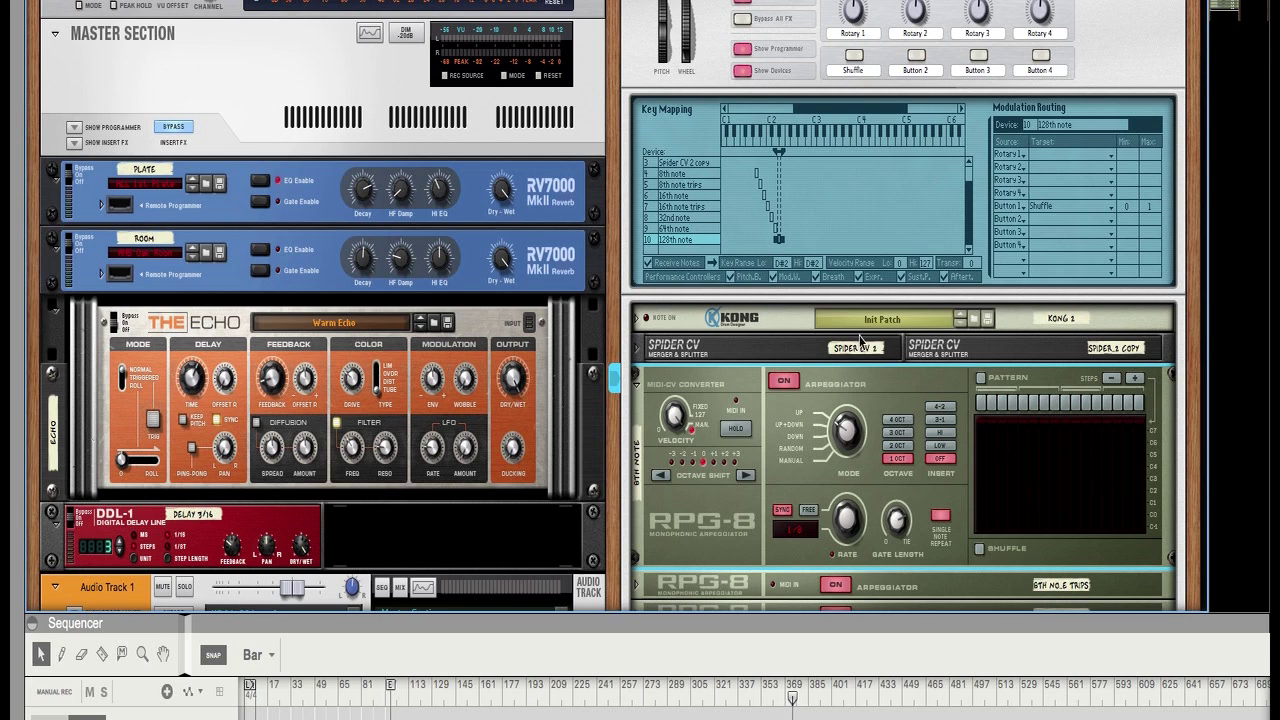
left_click(855, 55)
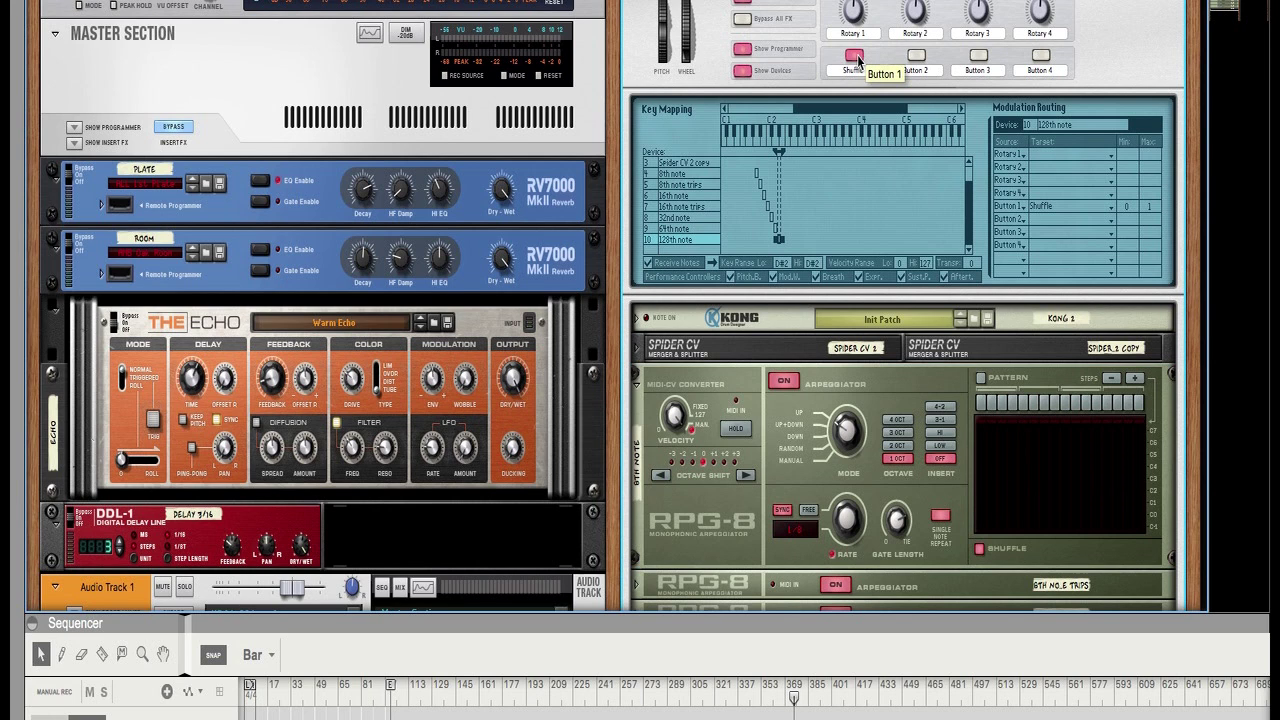
left_click(856, 55)
left_click(857, 55)
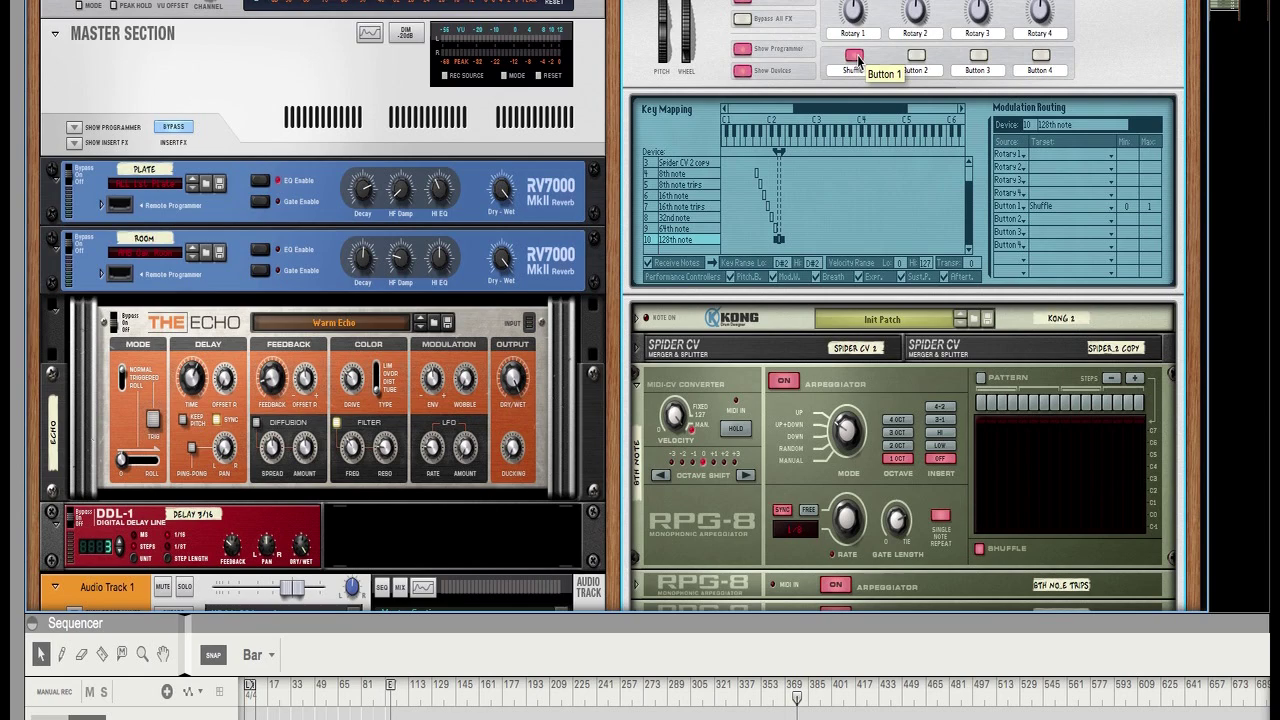